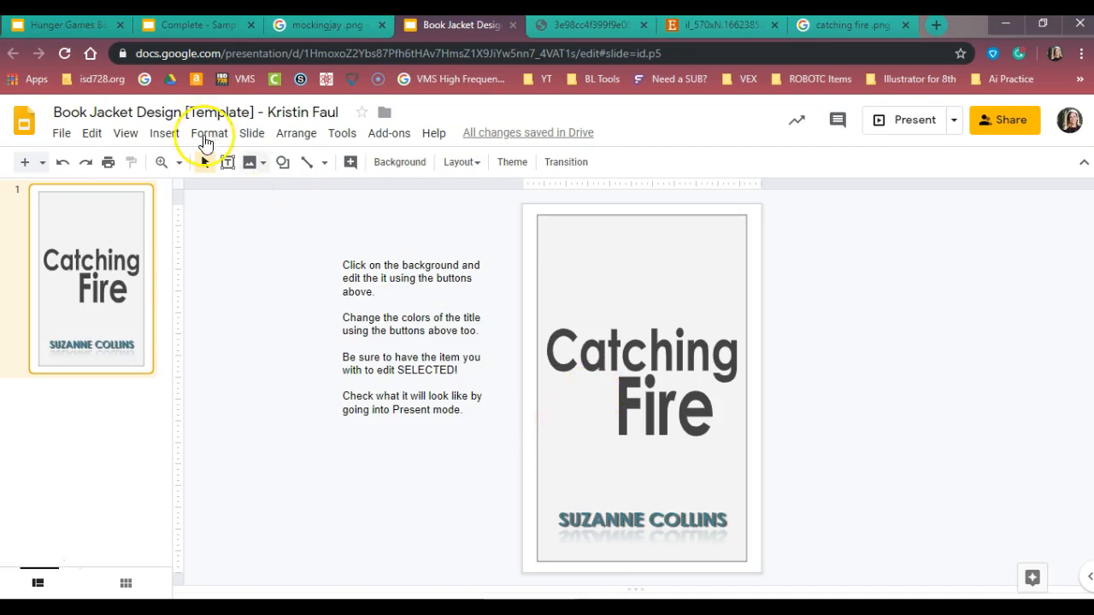
Review the Hunger Games trilogy covers, the Catching Fire book jacket template and the completed Hunger Games sample design
left_click(61, 24)
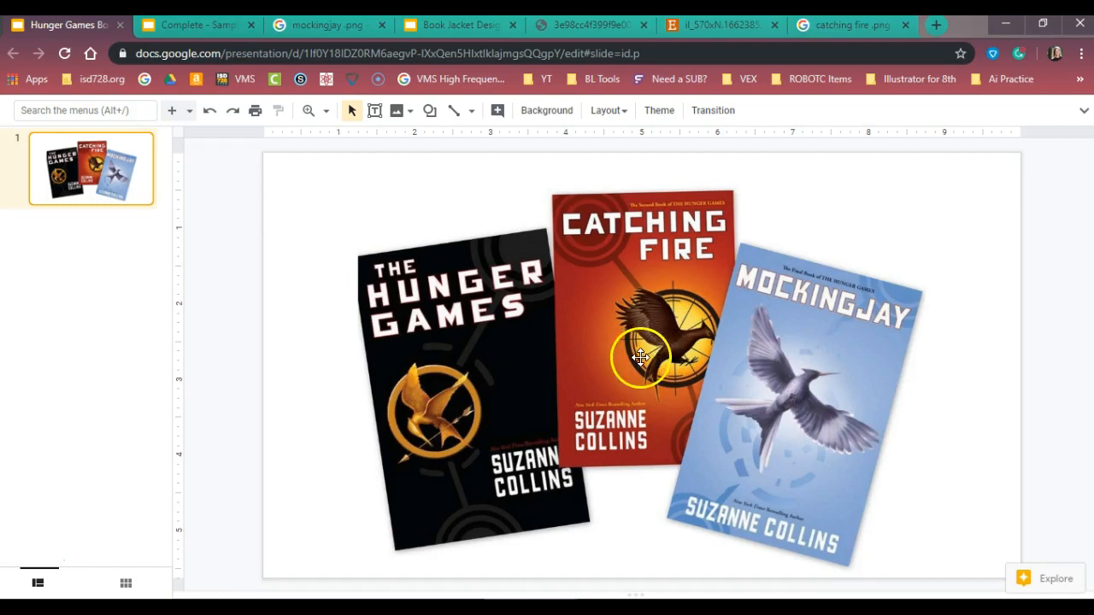
left_click(459, 25)
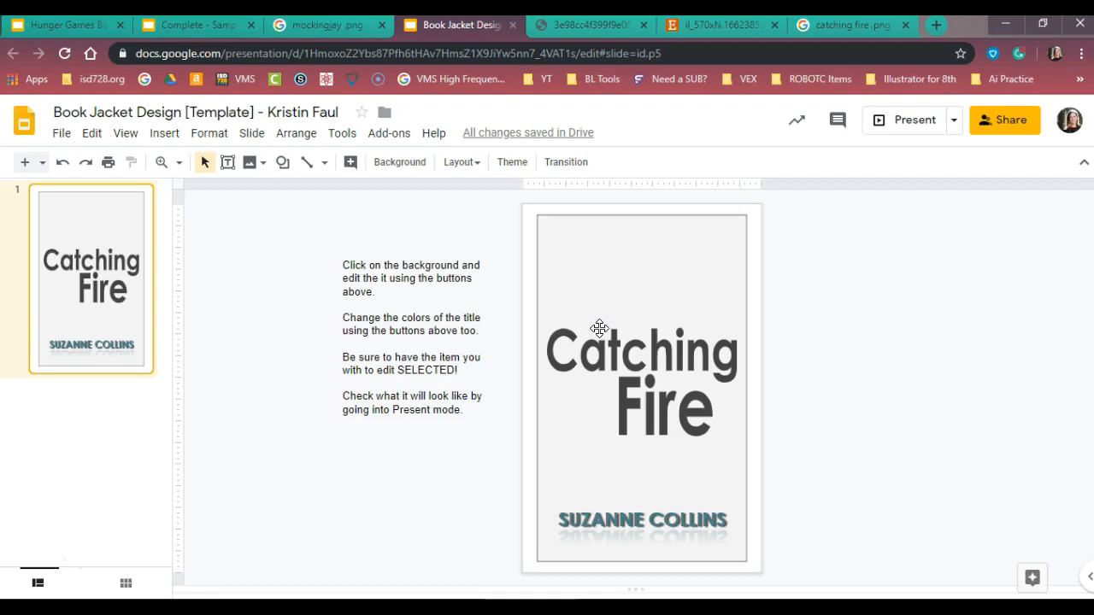
left_click(174, 25)
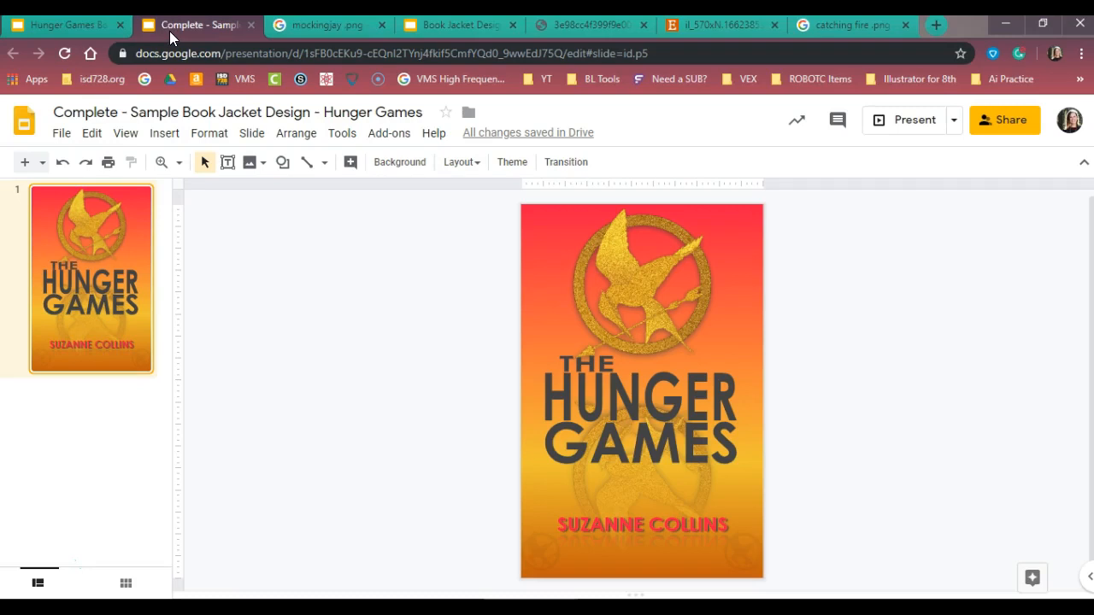
Examine the gold glitter mockingjay PNG from pngall.com in the "mockingjay .png" image results and compare it with the completed sample jacket
left_click(304, 27)
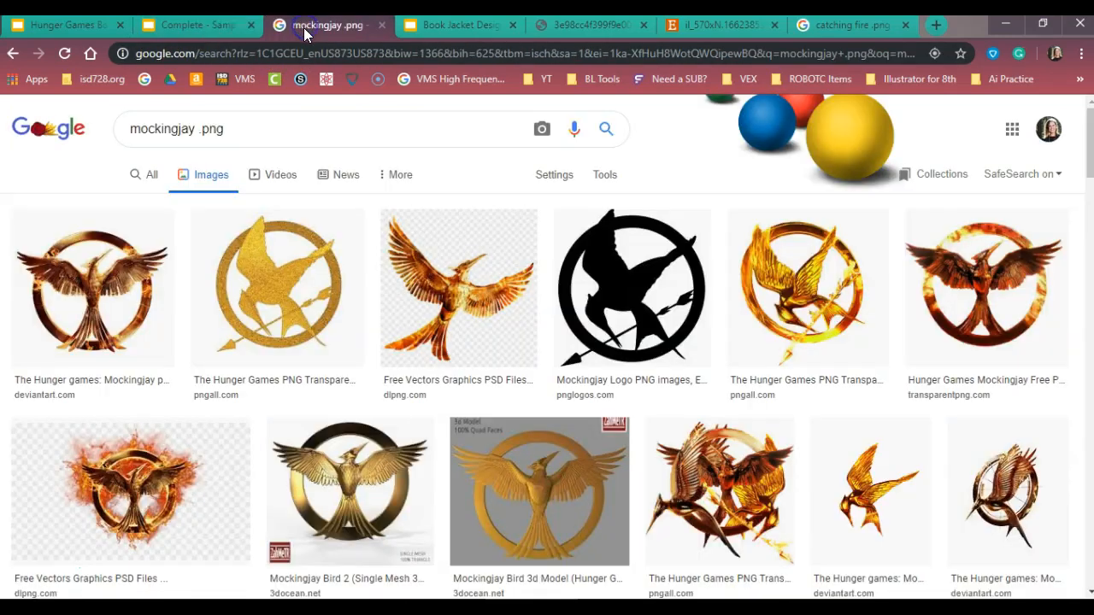
left_click(274, 295)
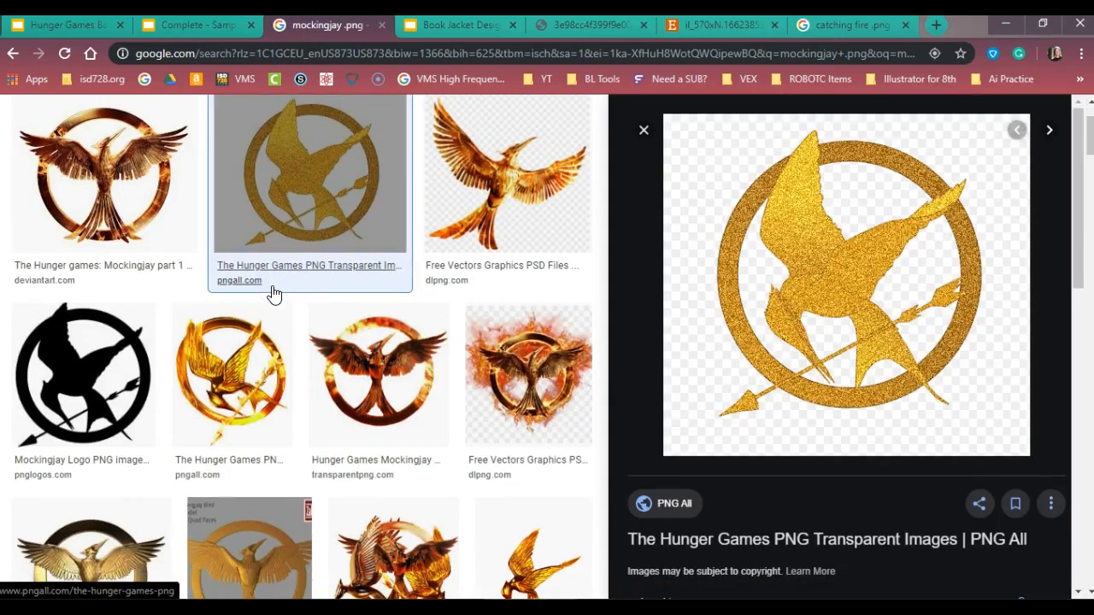
scroll(273, 295, "up", 2)
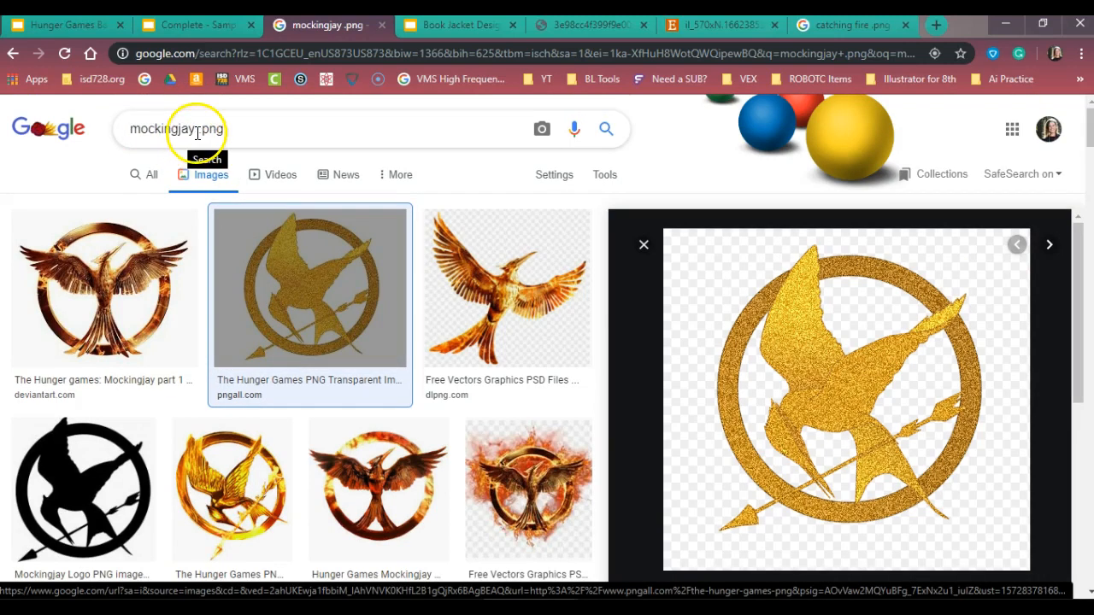
left_click(128, 139)
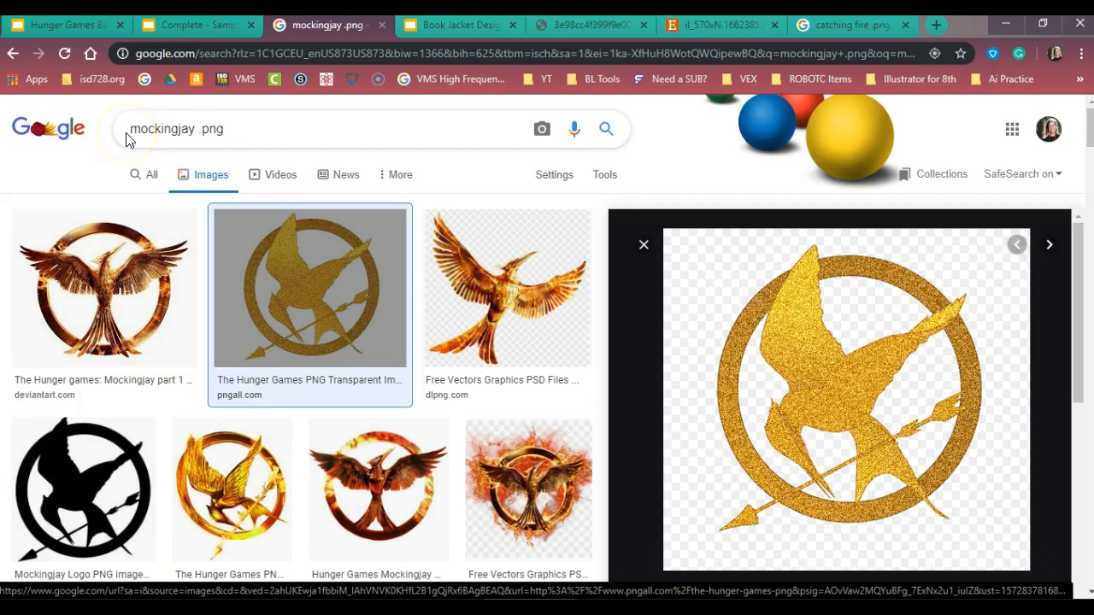
left_click(199, 130)
key("BackSpace")
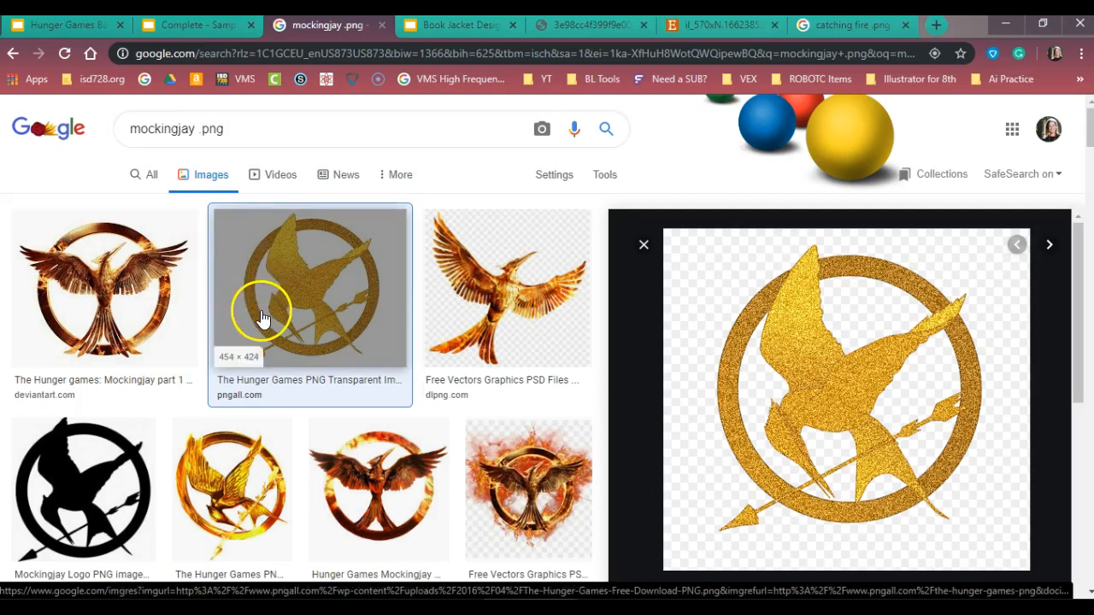
left_click(670, 163)
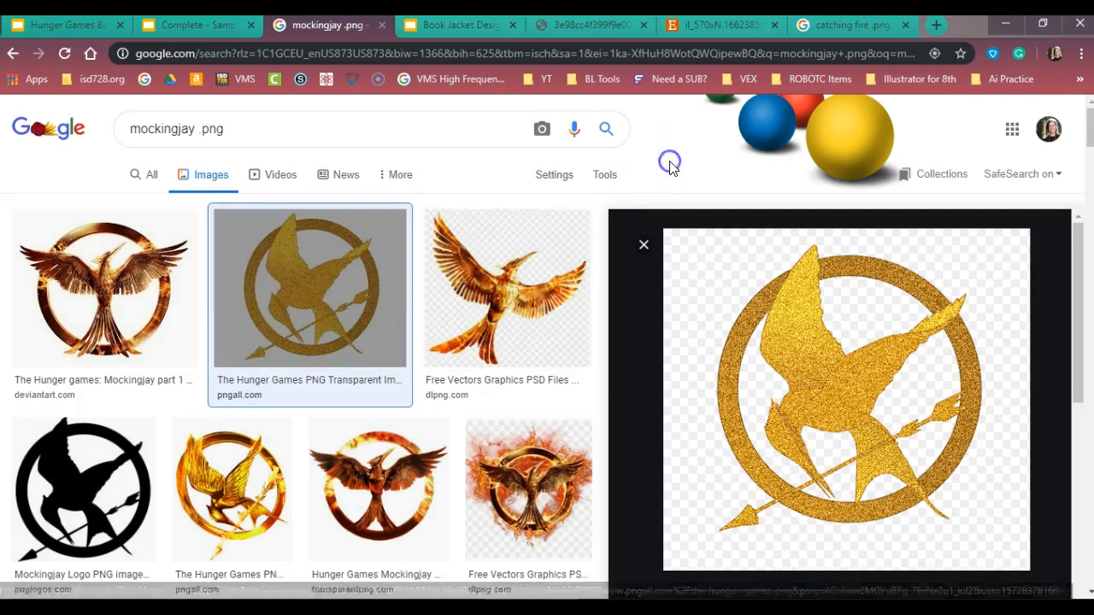
left_click(643, 246)
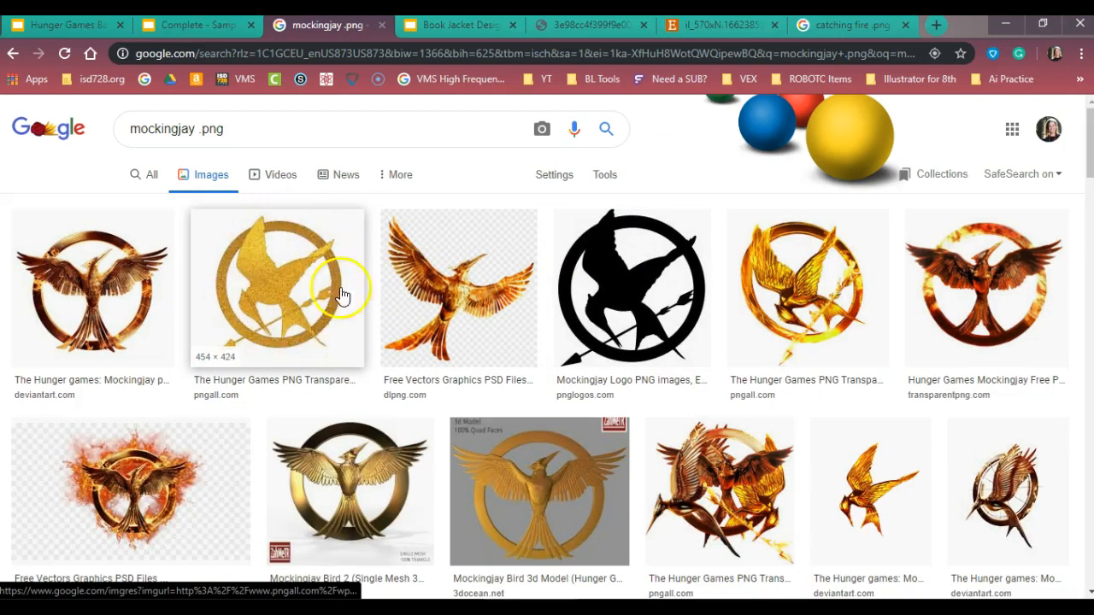
left_click(269, 299)
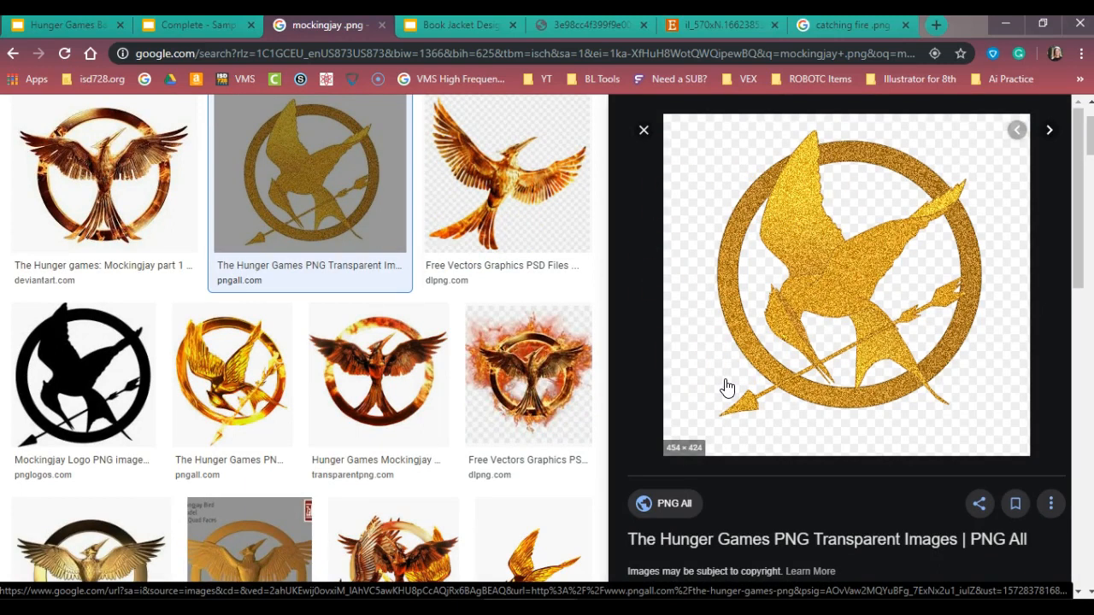
left_click(204, 26)
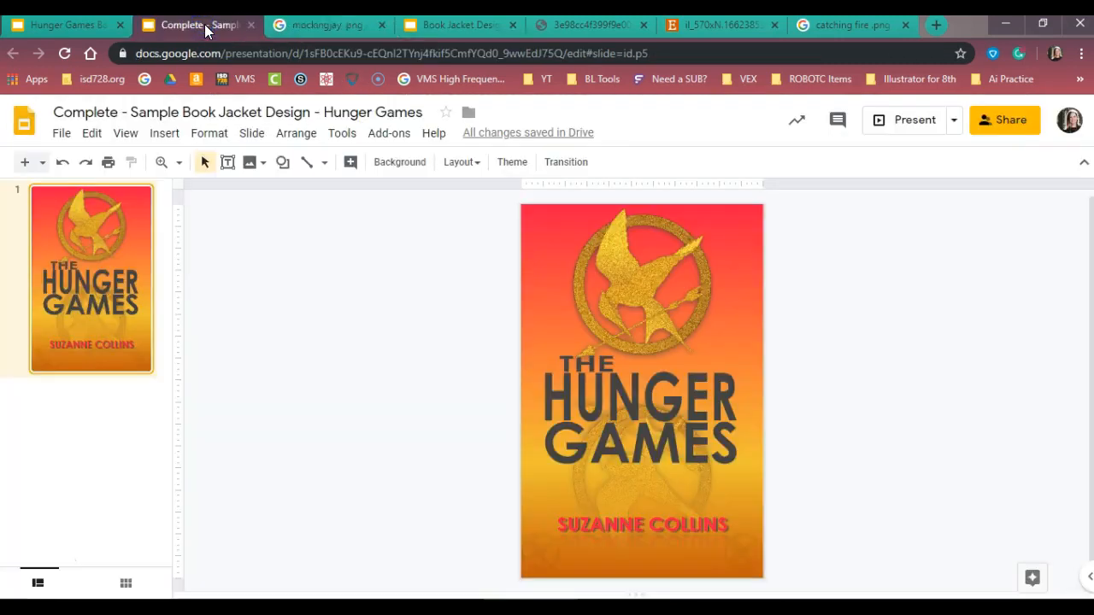
Insert the fiery flying mockingjay picture from dlpng.com into the Catching Fire book jacket template
left_click(320, 25)
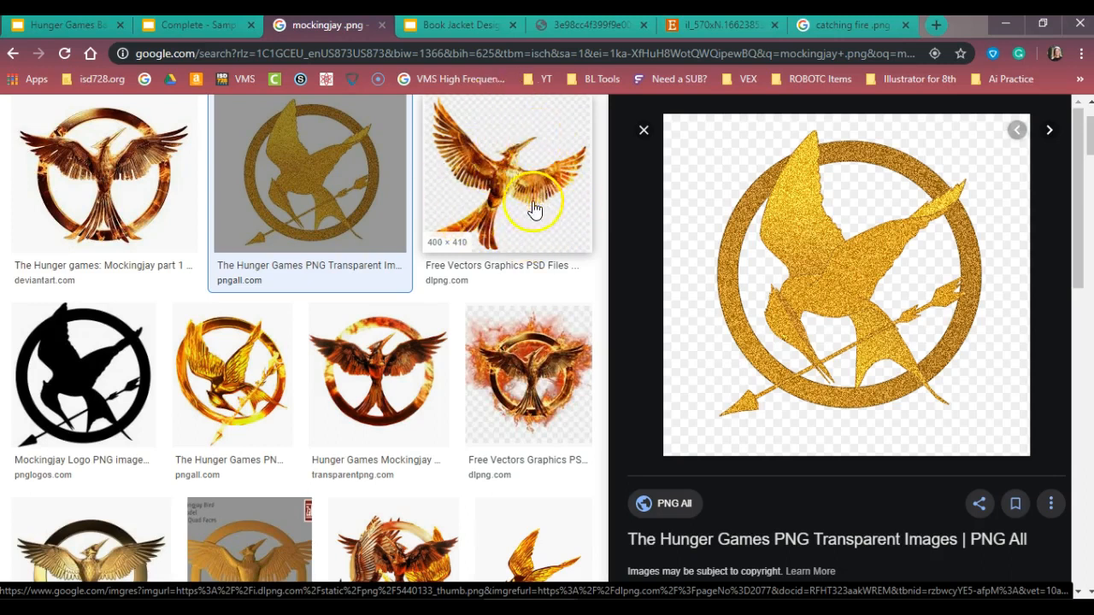
left_click(482, 178)
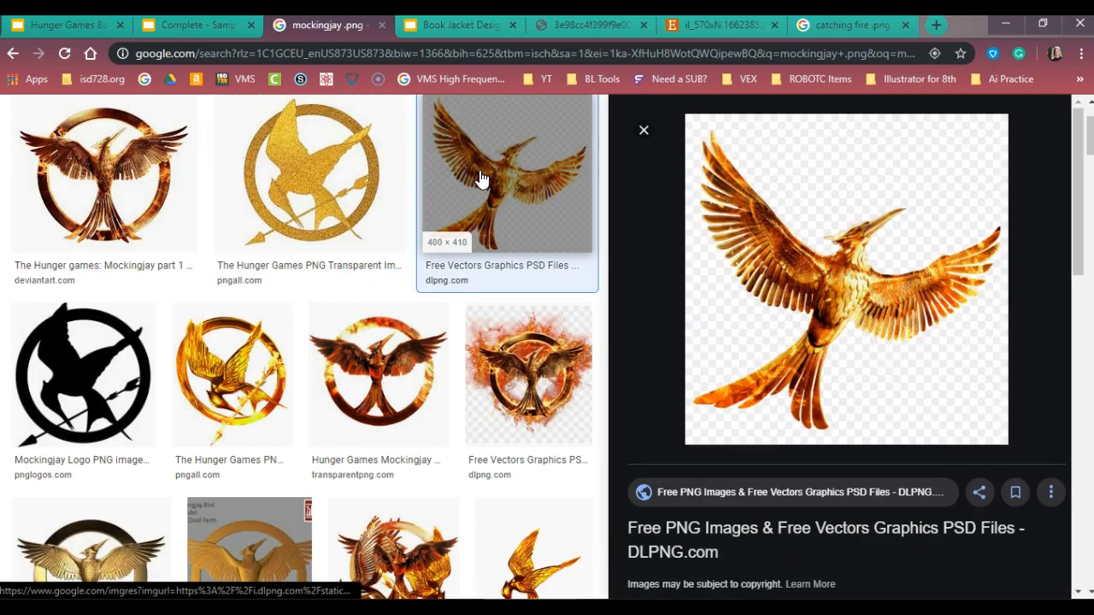
left_click(773, 272)
left_click_drag(774, 272, 574, 277)
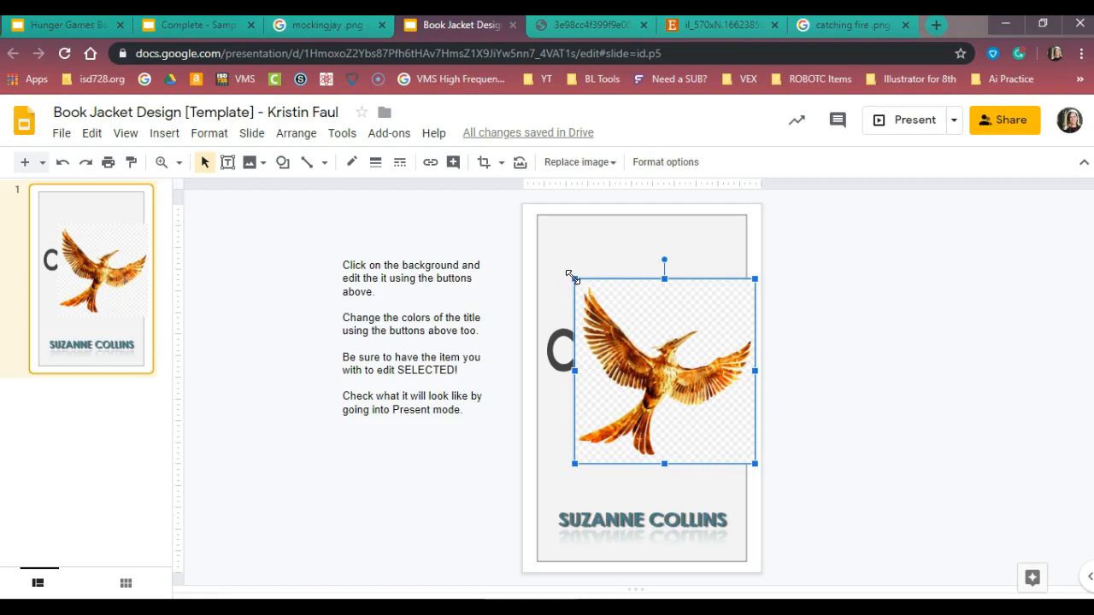
Examine the DeviantArt mockingjay, the three-colour symbol sheet and the black bird silhouette, and compare them with the trilogy covers
left_click(331, 36)
scroll(305, 214, "up", 2)
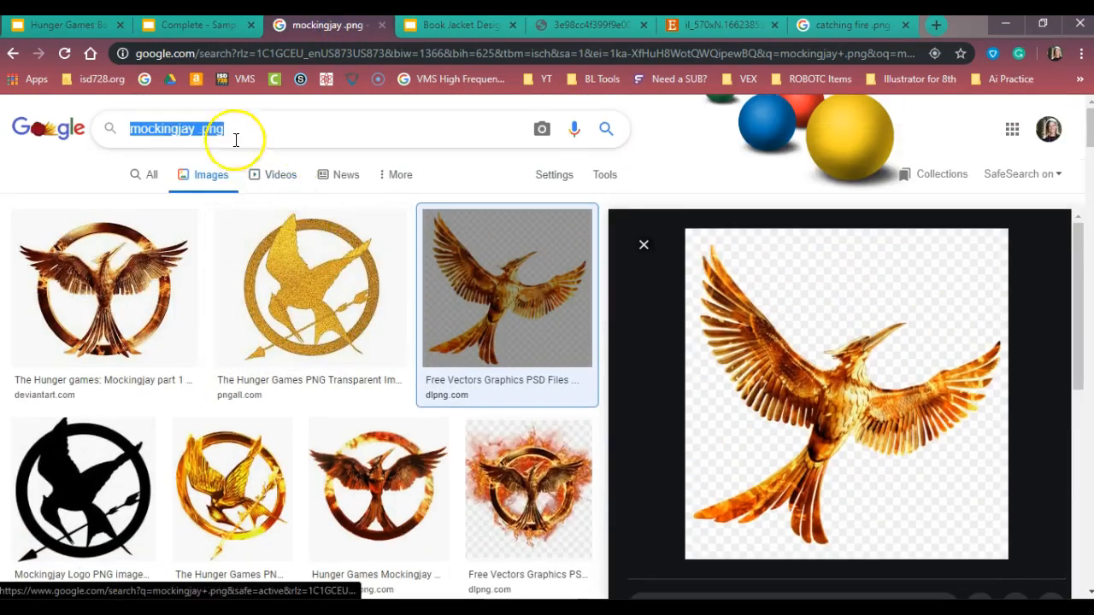
left_click(159, 323)
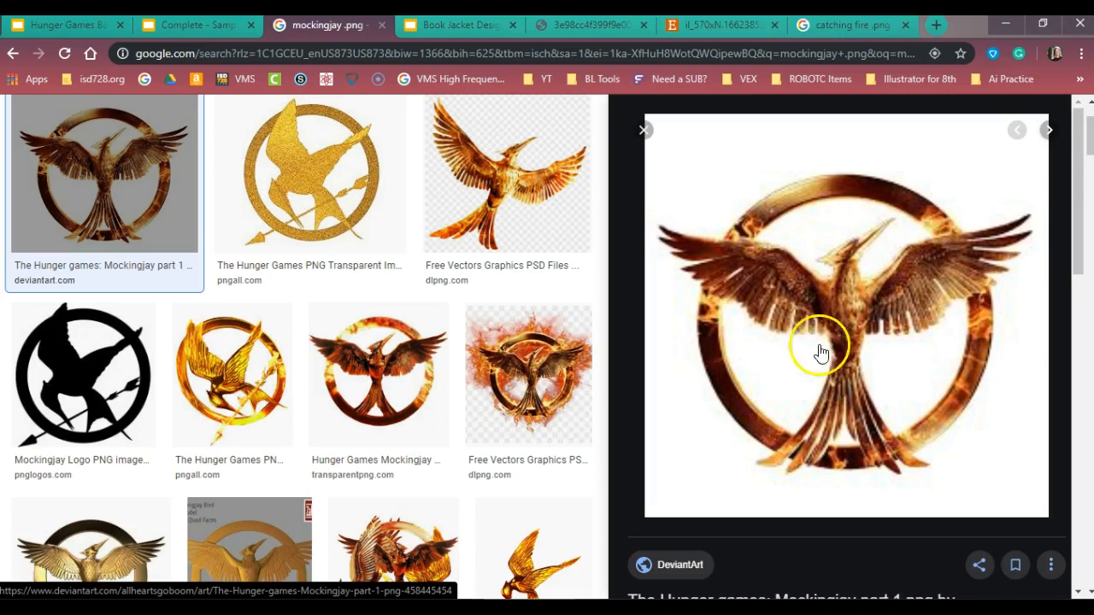
left_click(688, 27)
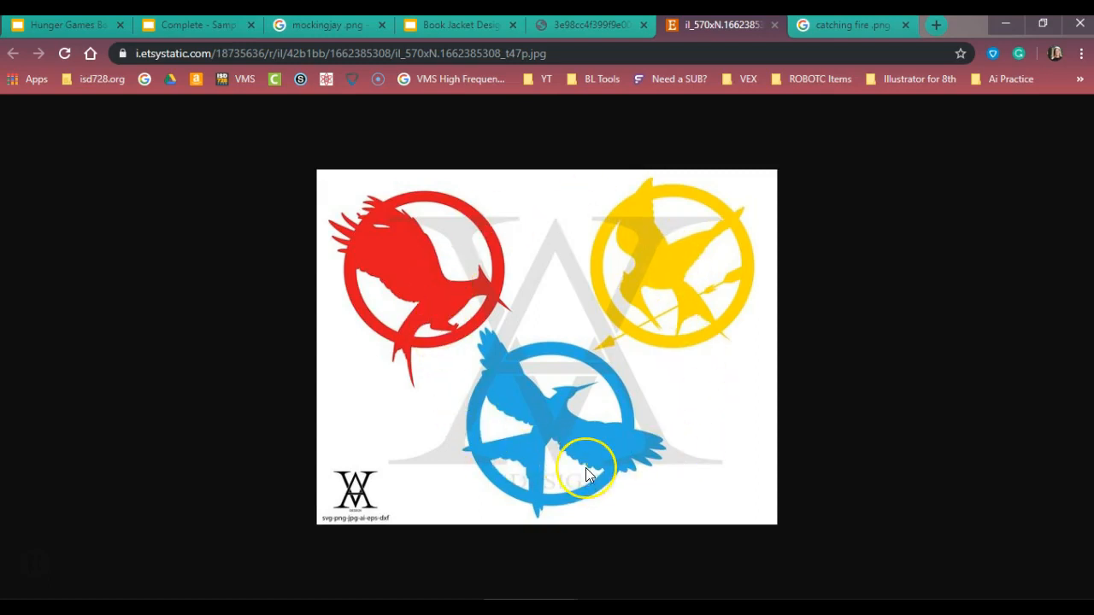
left_click(590, 25)
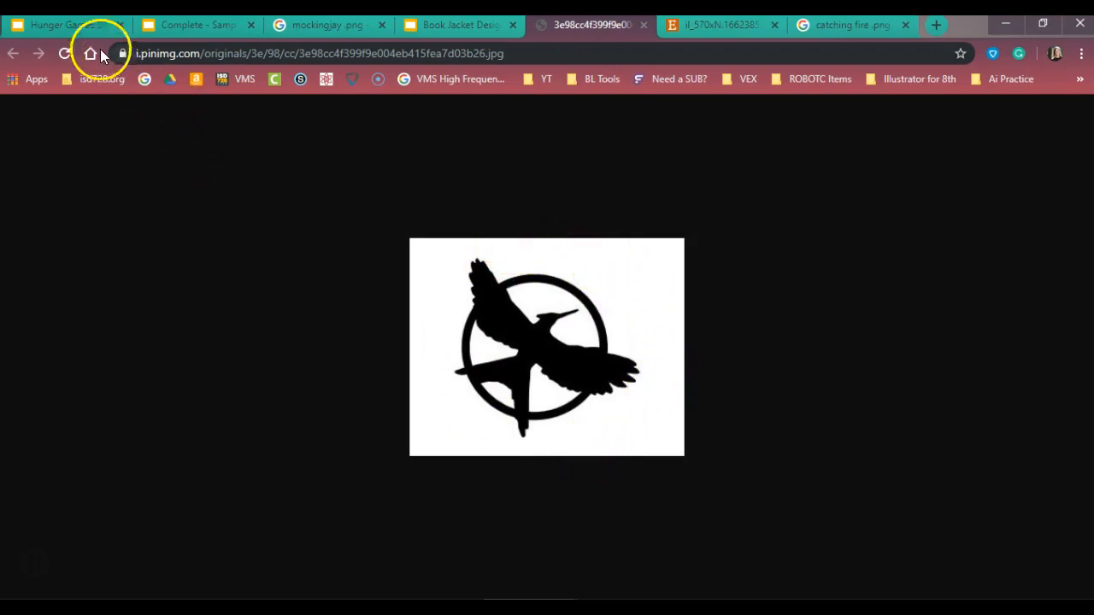
left_click(70, 31)
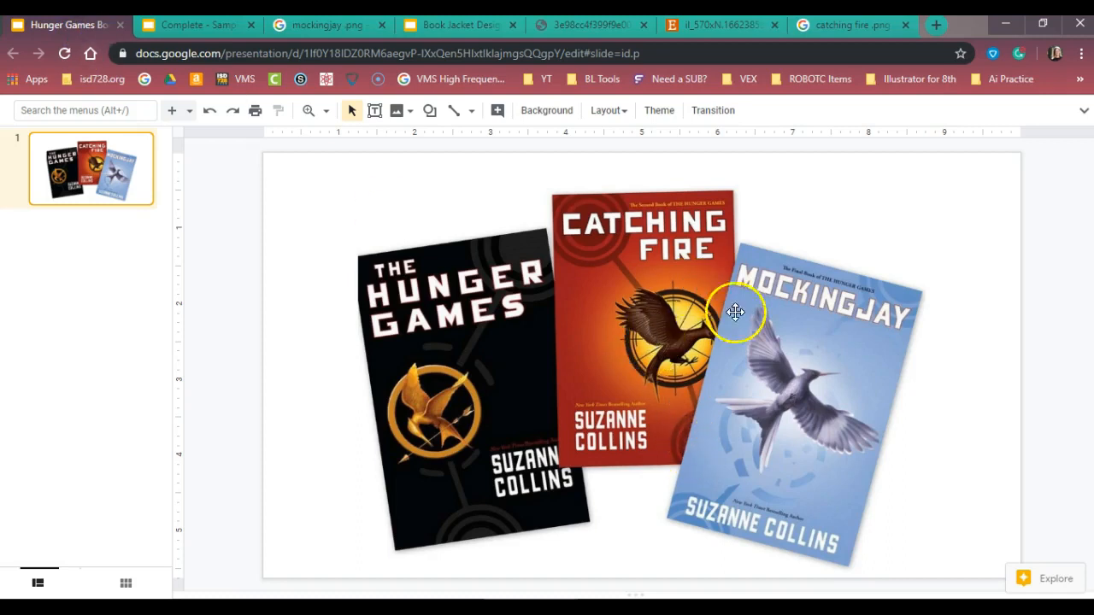
left_click(599, 348)
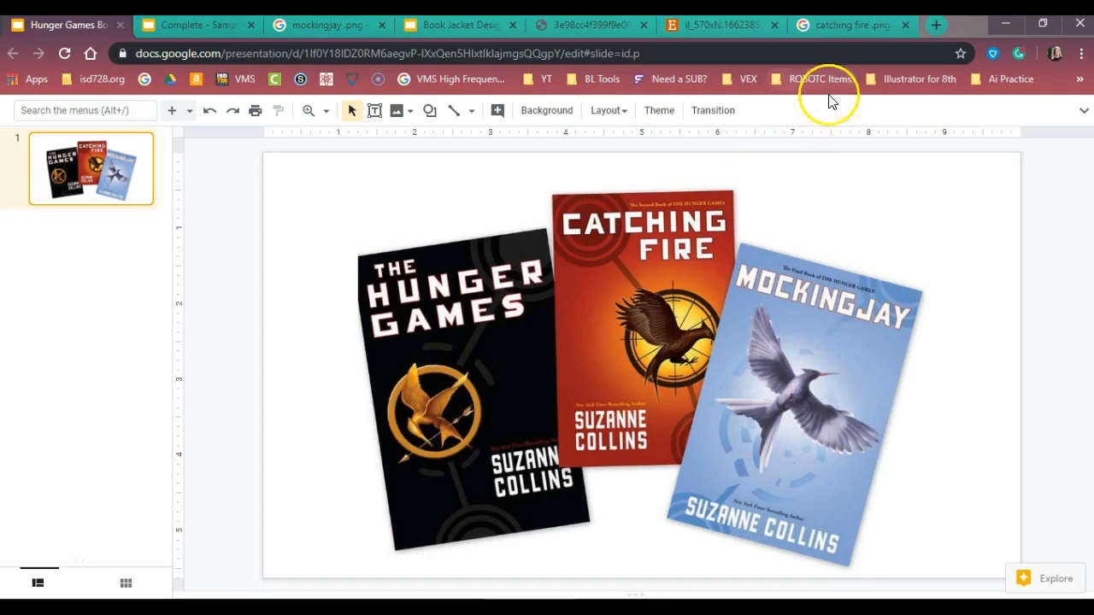
Insert the 894 × 894 Catching Fire pin picture from ya-webdesign.com in the "catching fire .png" results into the book jacket template
left_click(850, 30)
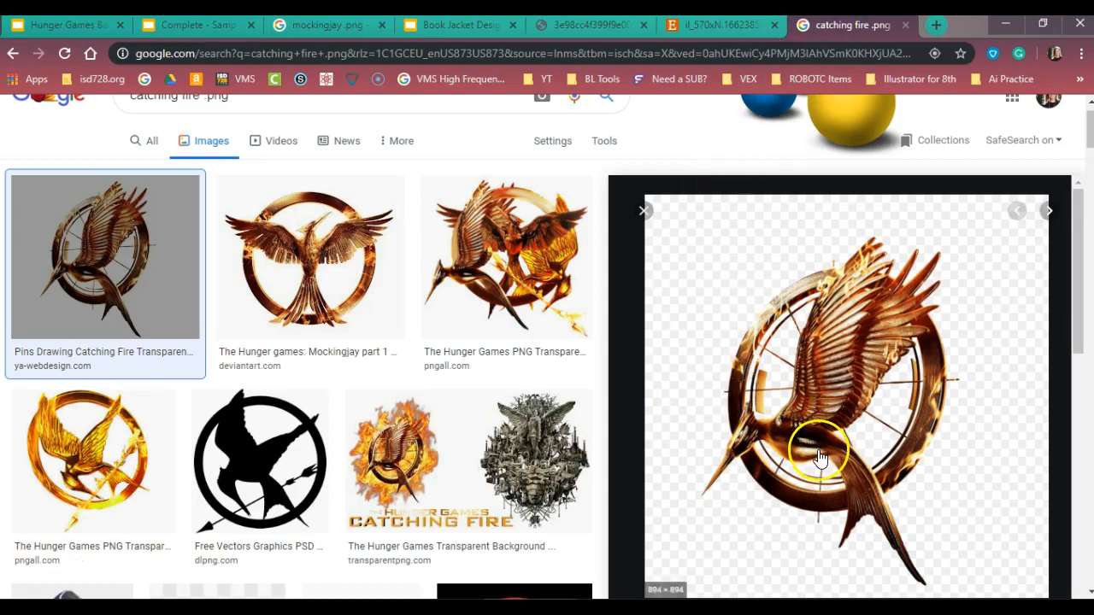
left_click(643, 211)
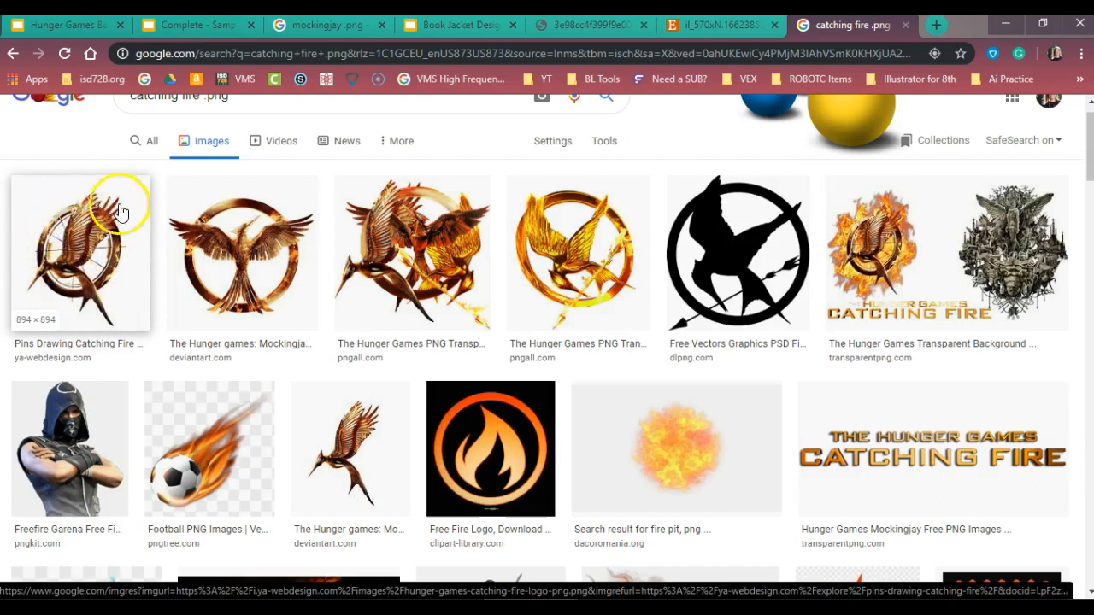
left_click(102, 299)
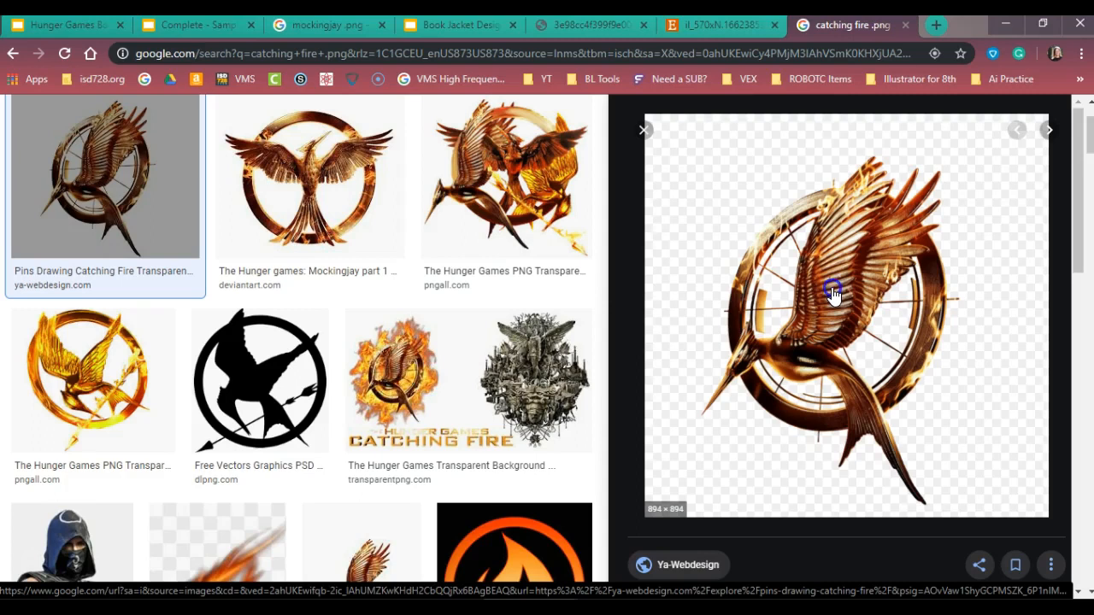
left_click_drag(832, 294, 516, 309)
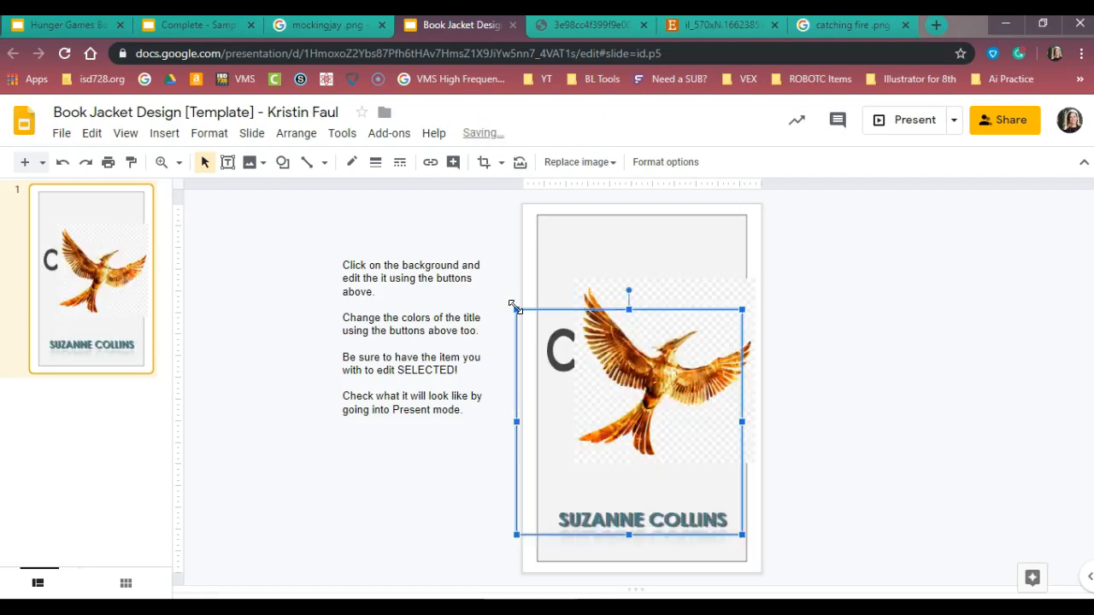
Move the flying mockingjay picture off the slide beside the cover and place the Catching Fire pin over the cover's upper half
left_click_drag(714, 297, 1000, 257)
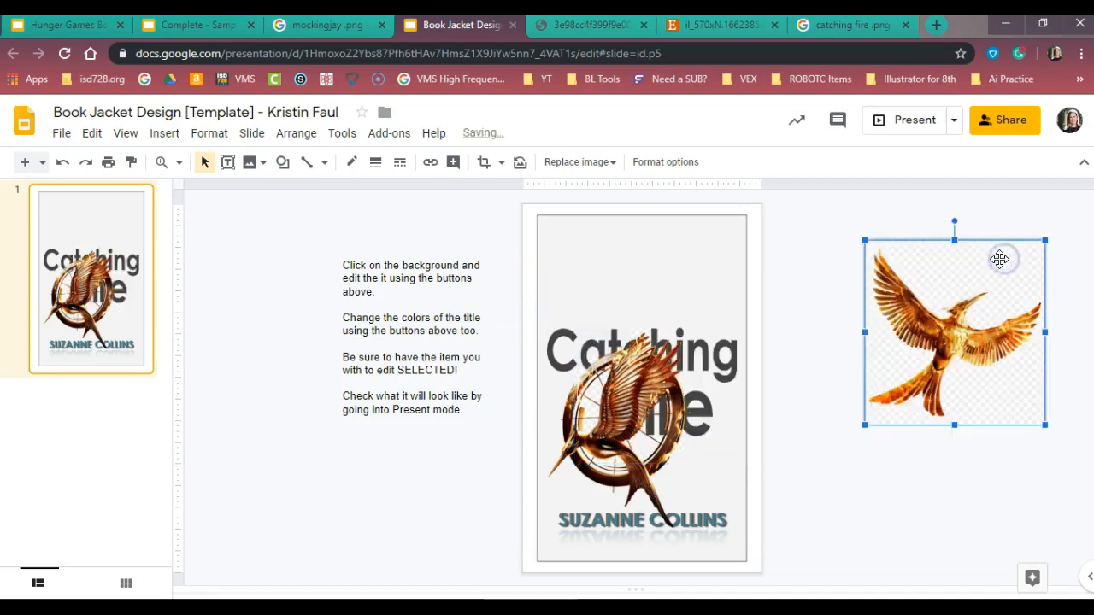
left_click_drag(611, 406, 626, 299)
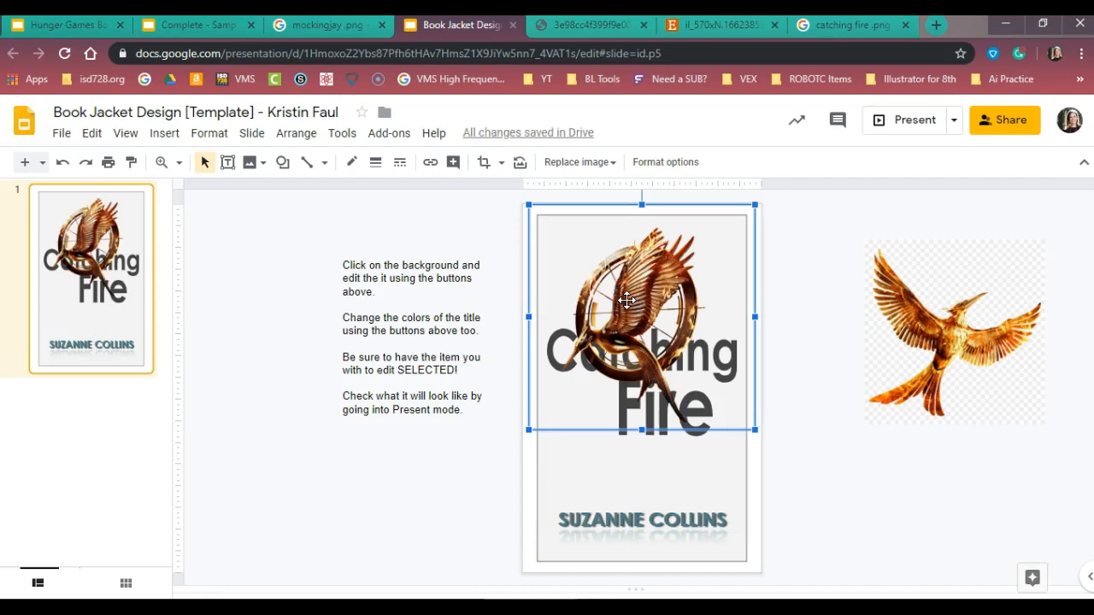
Check the trilogy covers for reference and delete the flying mockingjay picture beside the book jacket
left_click(62, 24)
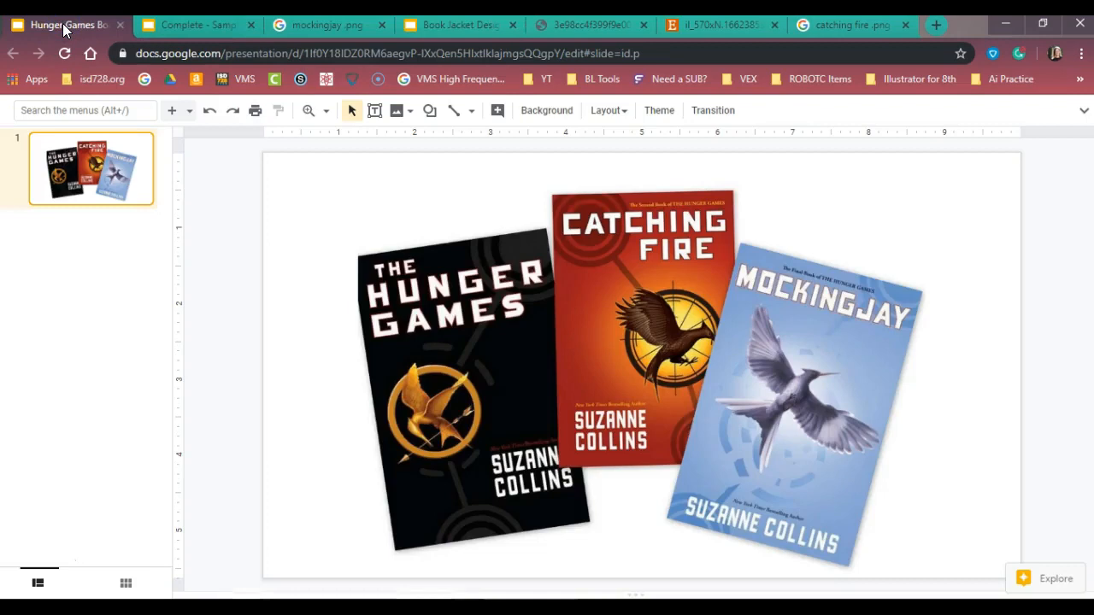
left_click(476, 27)
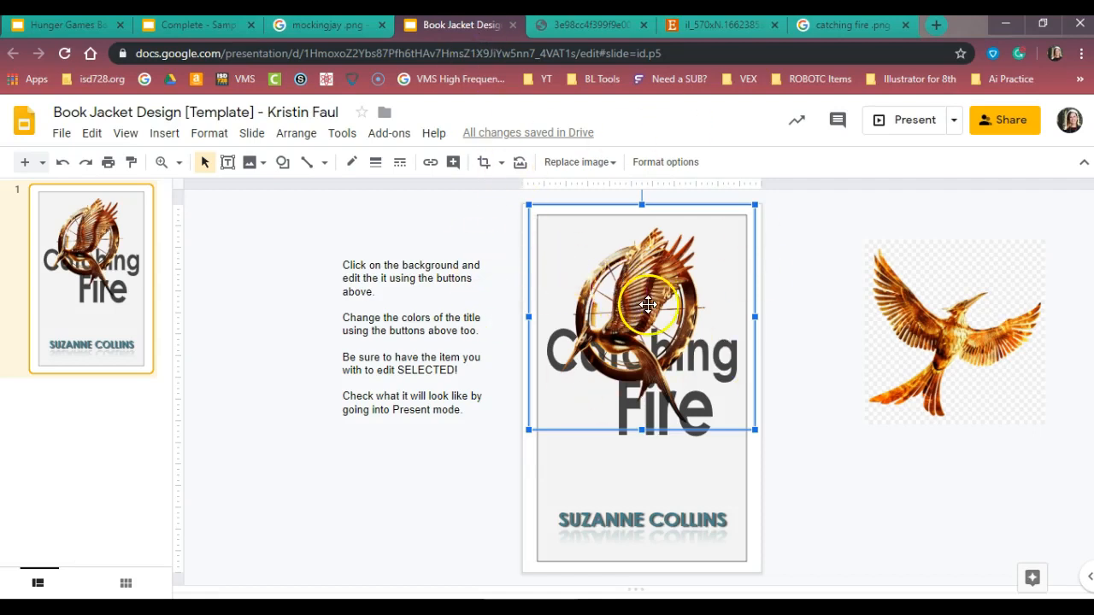
left_click(957, 341)
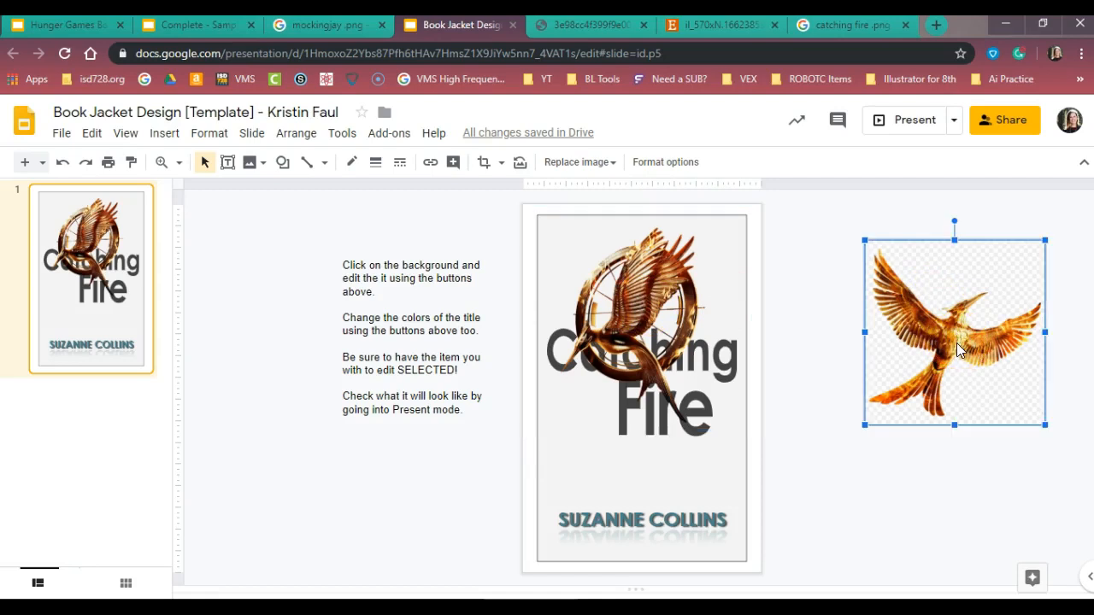
key("Delete")
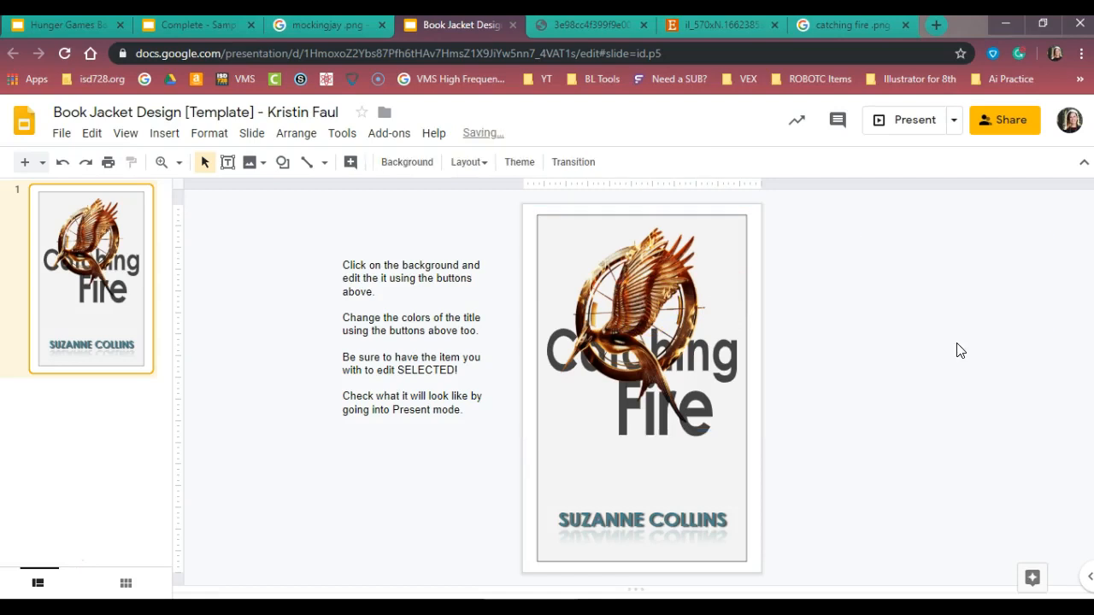
Try squashing the Catching Fire pin picture vertically to fit above the title, and undo the height change
left_click(616, 330)
left_click(708, 392)
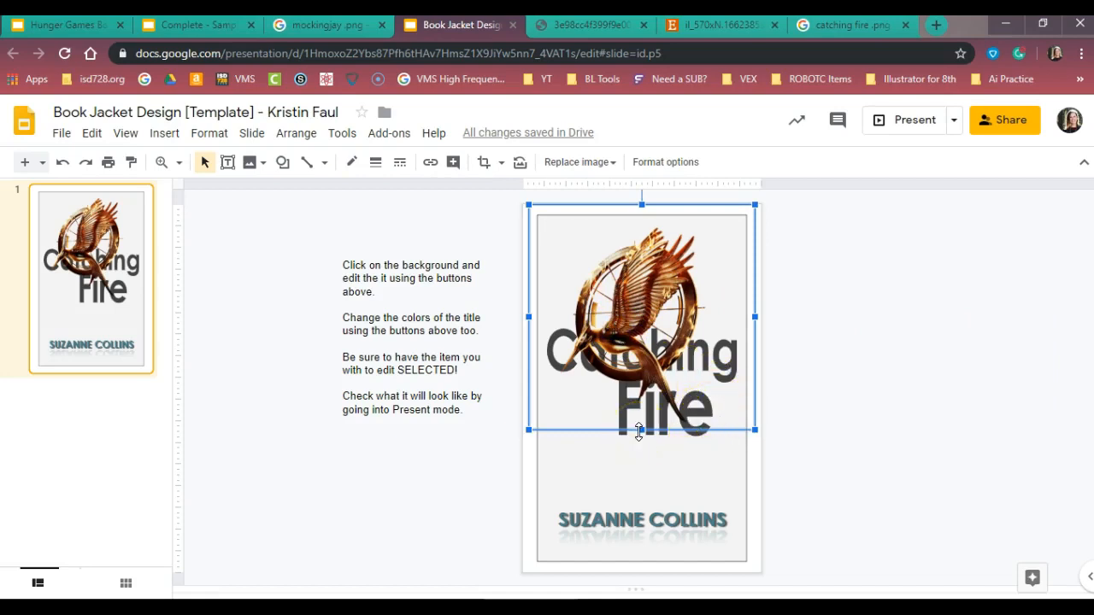
left_click_drag(641, 430, 642, 315)
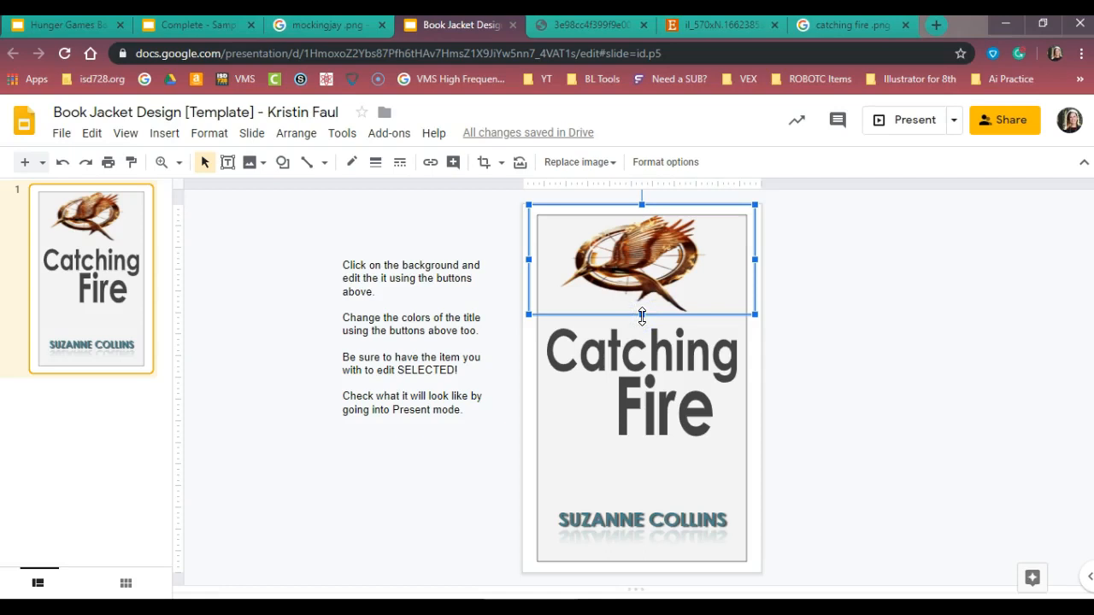
key("ctrl+z")
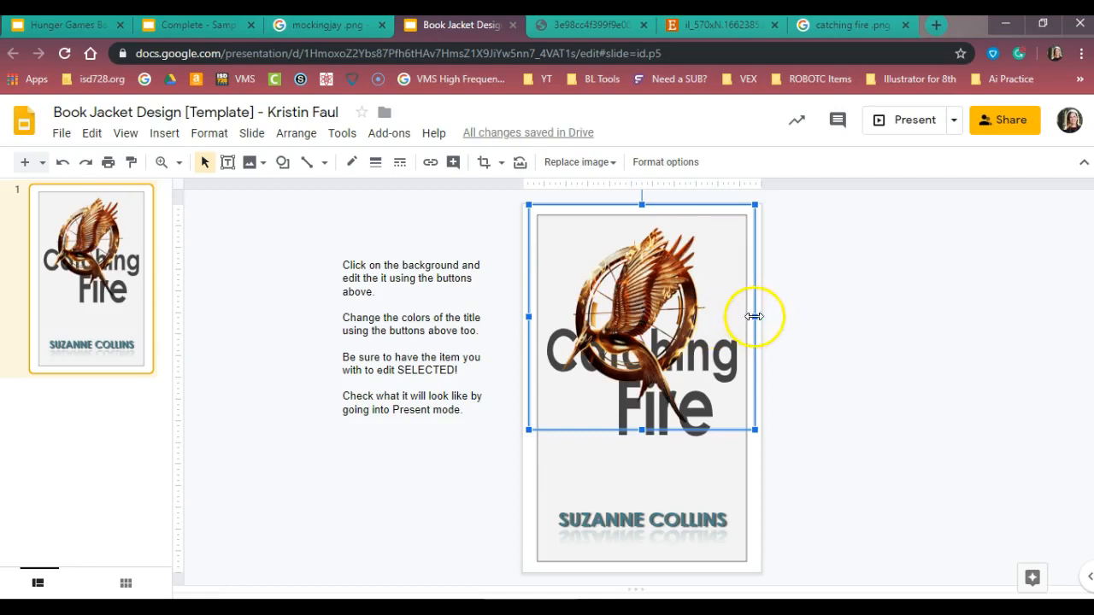
Shrink the Catching Fire pin picture proportionally to fit within the cover's grey frame, overlapping part of the title
left_click_drag(754, 318, 697, 318)
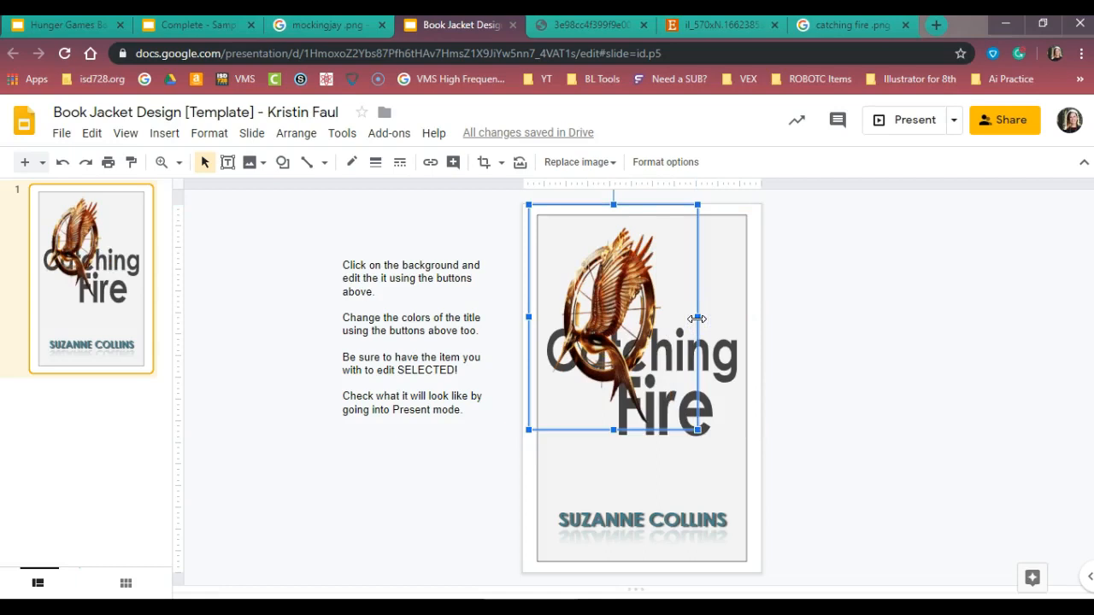
key("ctrl+z")
left_click_drag(752, 431, 642, 330)
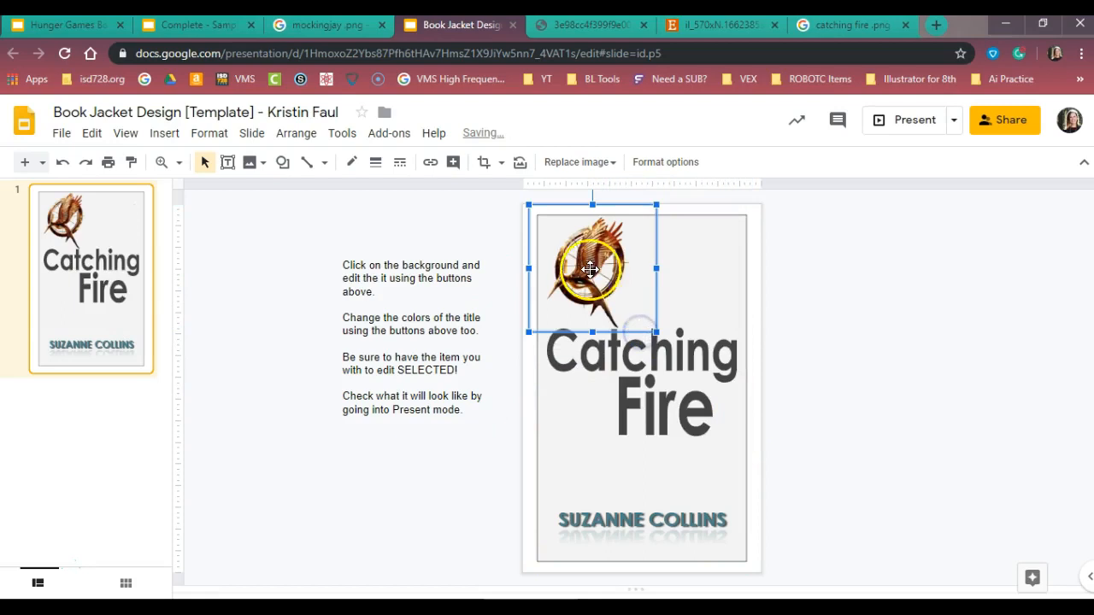
mouse_move(527, 202)
left_mouse_down()
mouse_move(549, 227)
mouse_move(540, 216)
left_mouse_up()
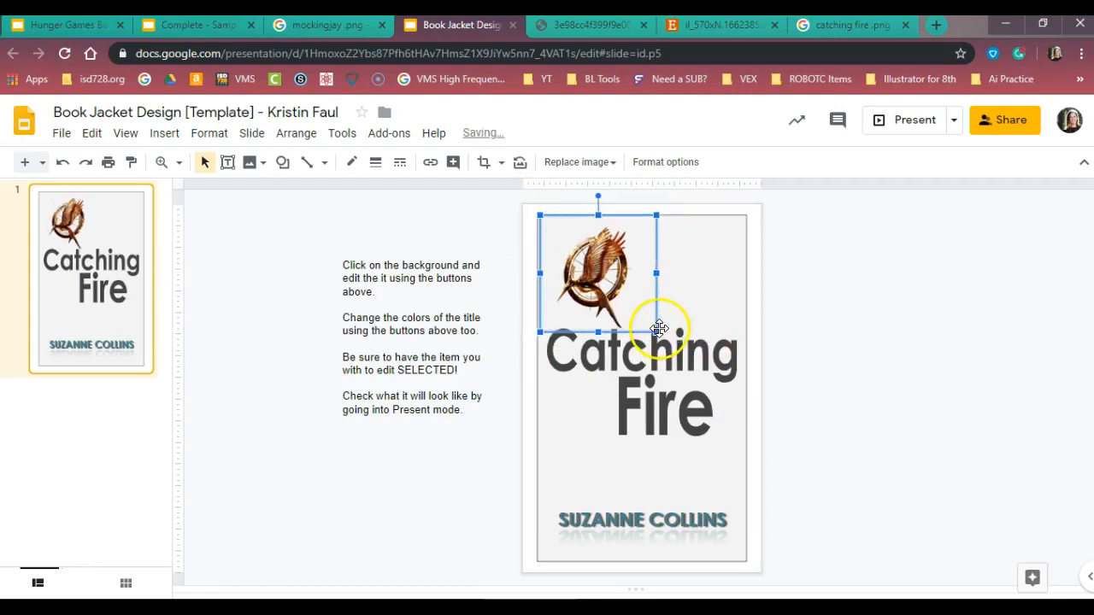
left_click_drag(658, 334, 722, 392)
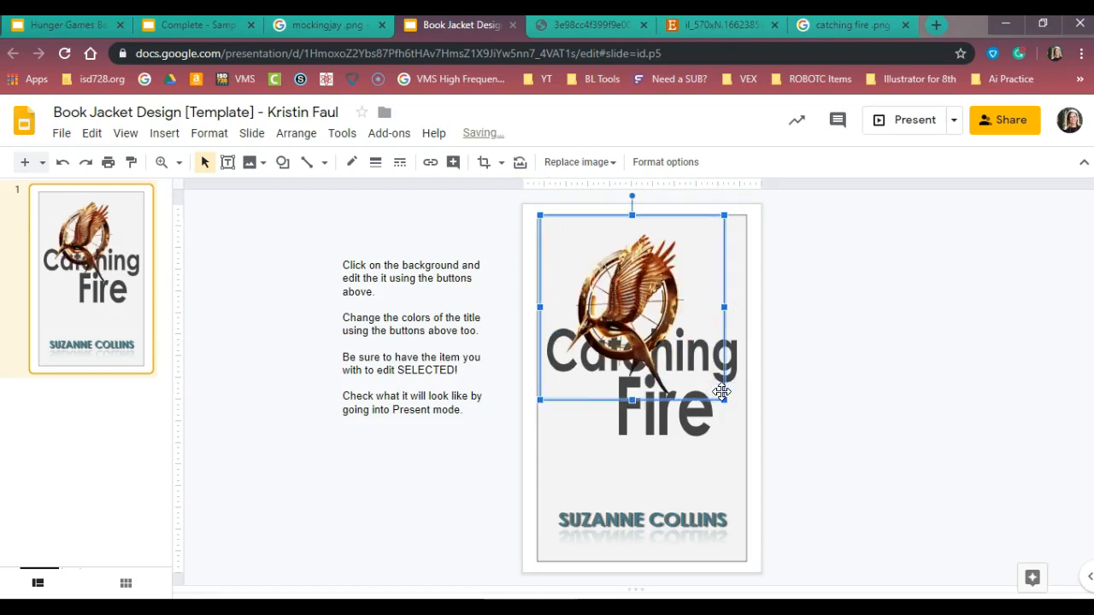
Move the pin picture up and centre it horizontally on the cover, with its tail overlapping the word "Catching"
left_click_drag(656, 309, 656, 298)
key("Up")
key("Up")
key("Up")
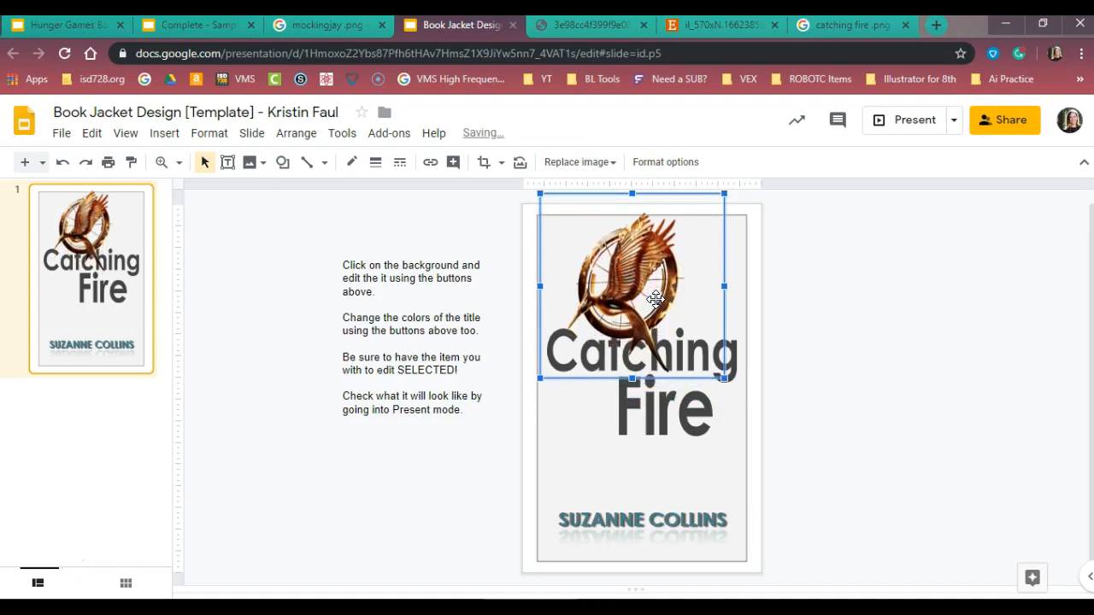
left_click_drag(629, 278, 640, 281)
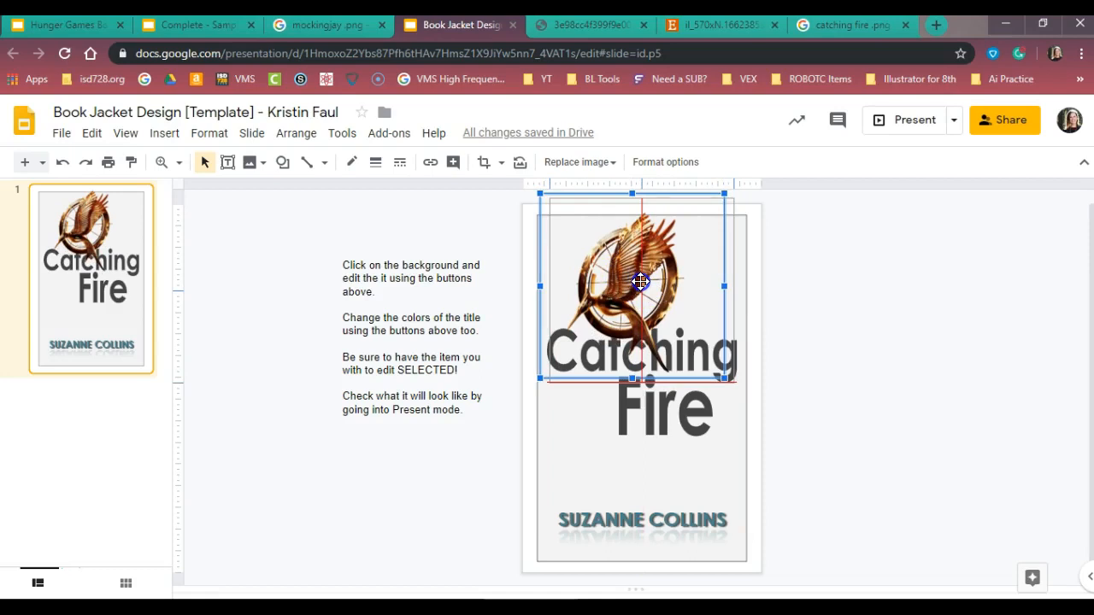
left_click_drag(640, 281, 644, 289)
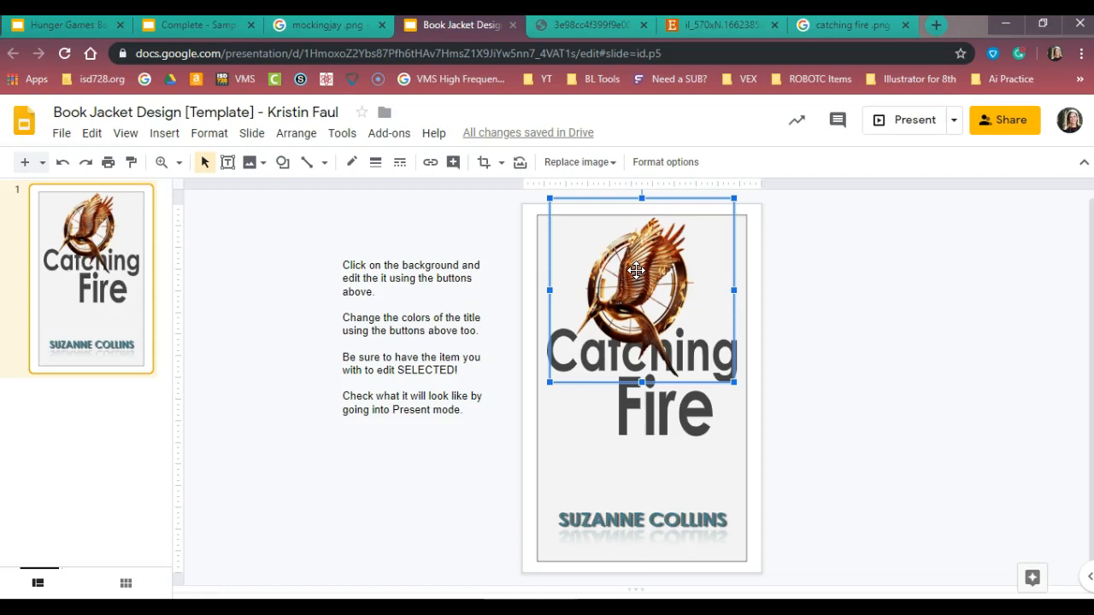
Try sending the pin picture to the back of the stacking order
right_click(635, 270)
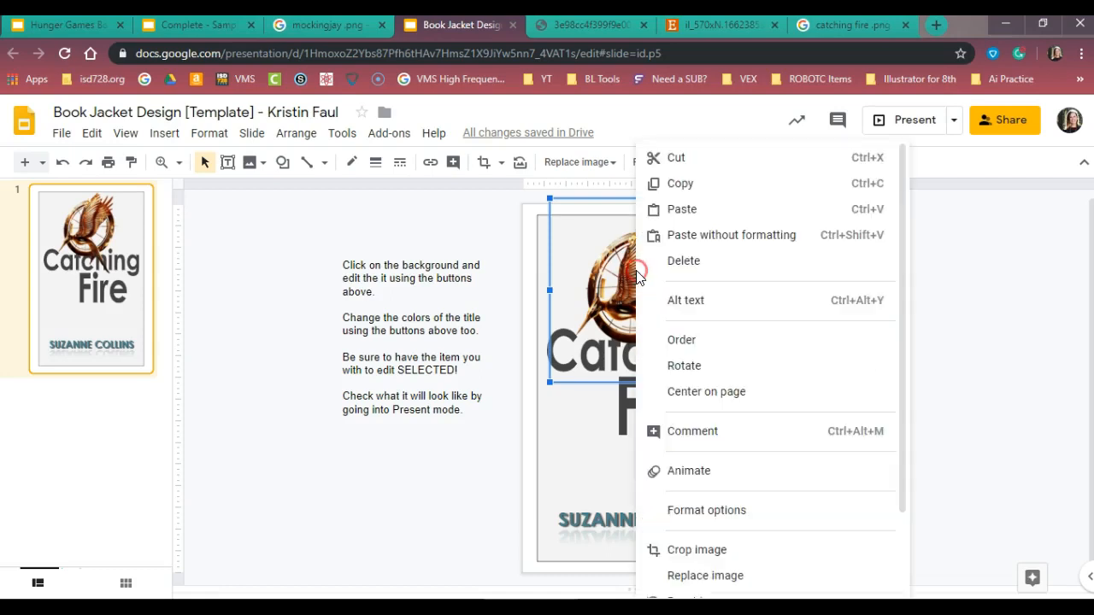
left_click(519, 333)
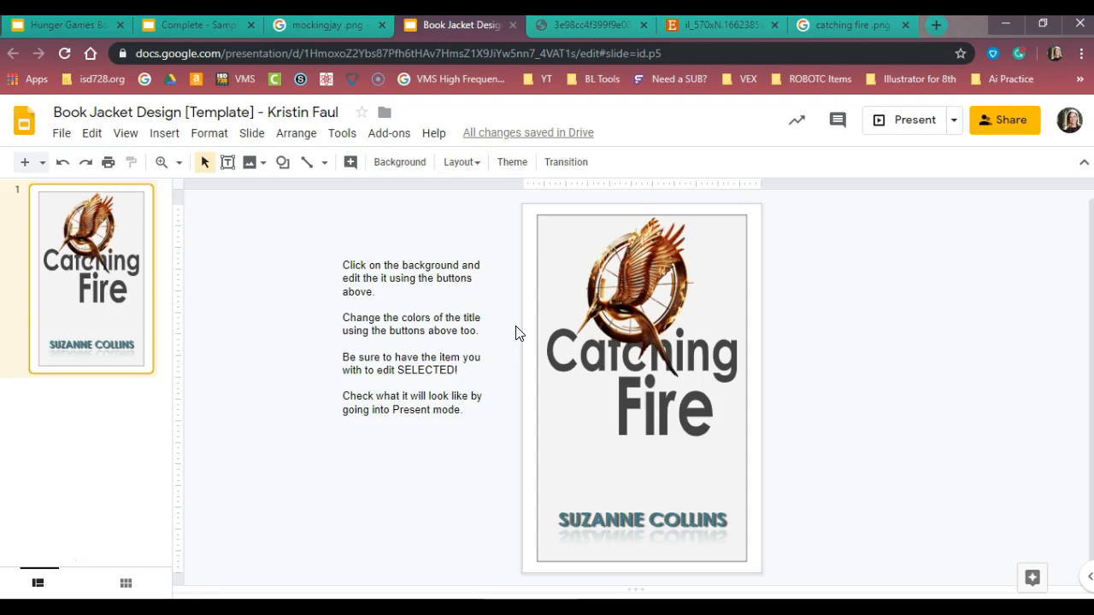
right_click(641, 294)
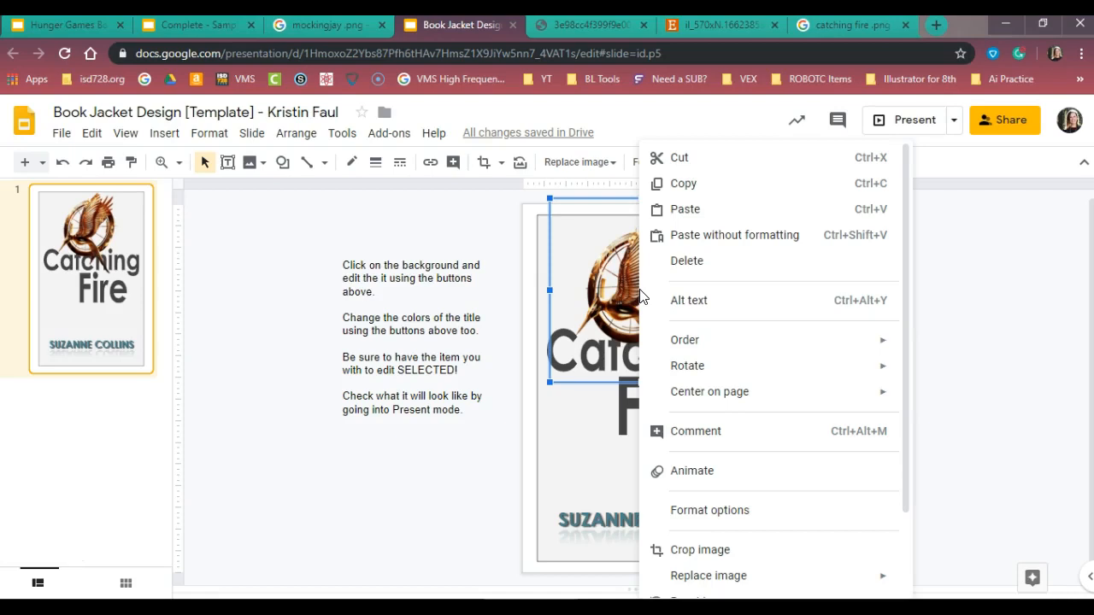
mouse_move(685, 350)
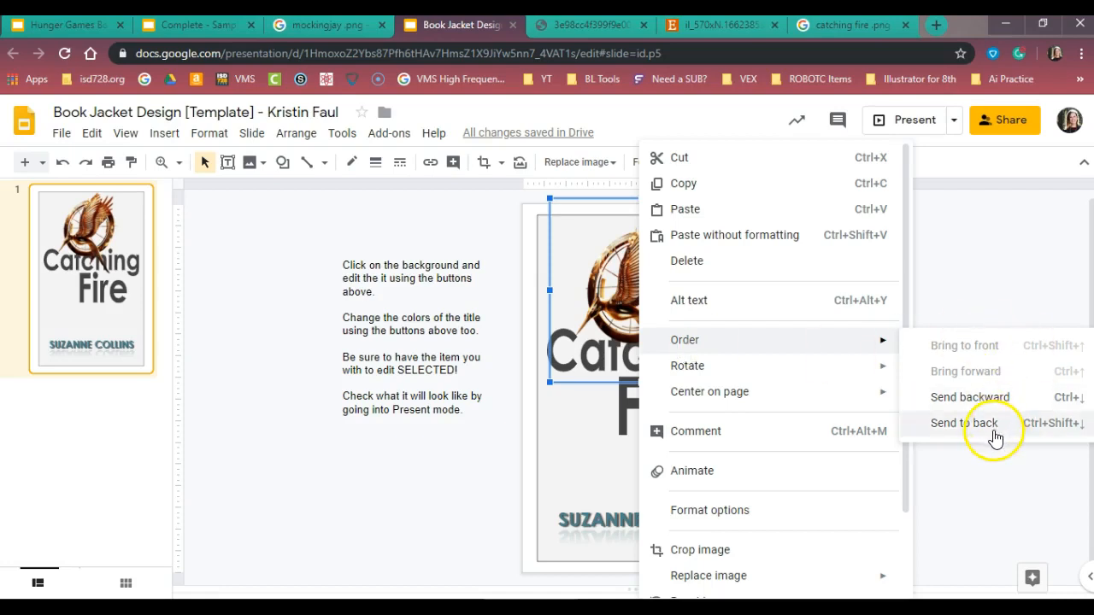
left_click(994, 438)
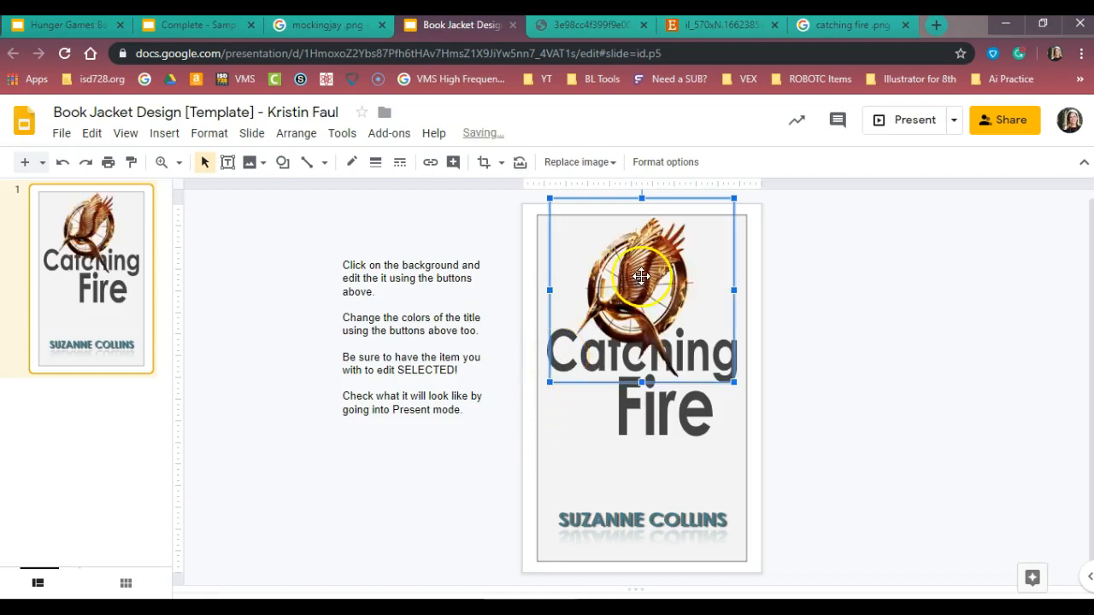
Send the pin picture backward by two layers and shift it slightly down on the cover
right_click(640, 276)
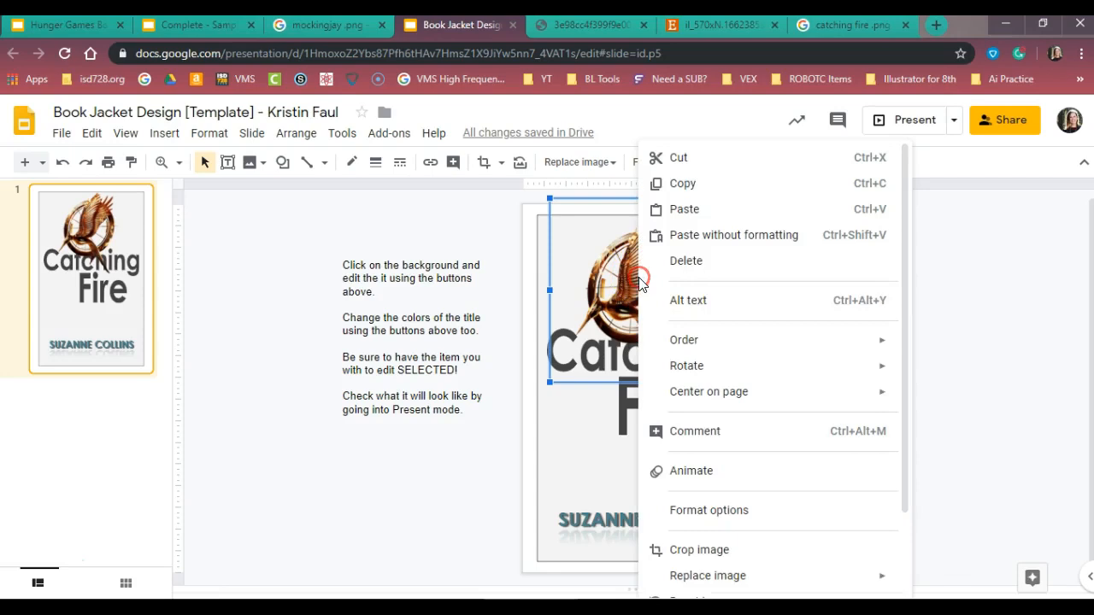
mouse_move(671, 353)
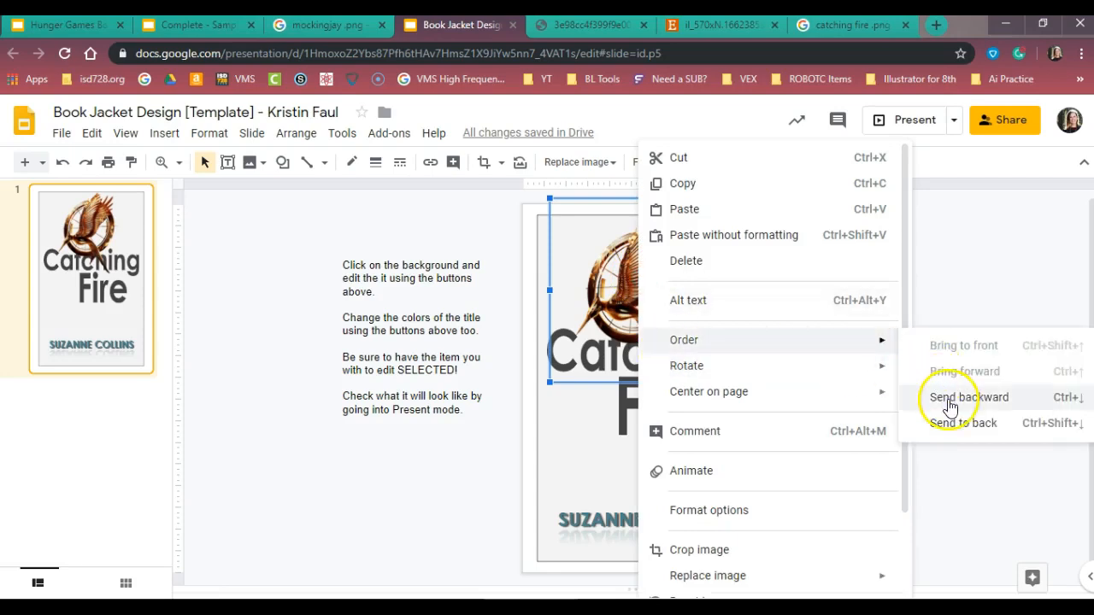
left_click(948, 398)
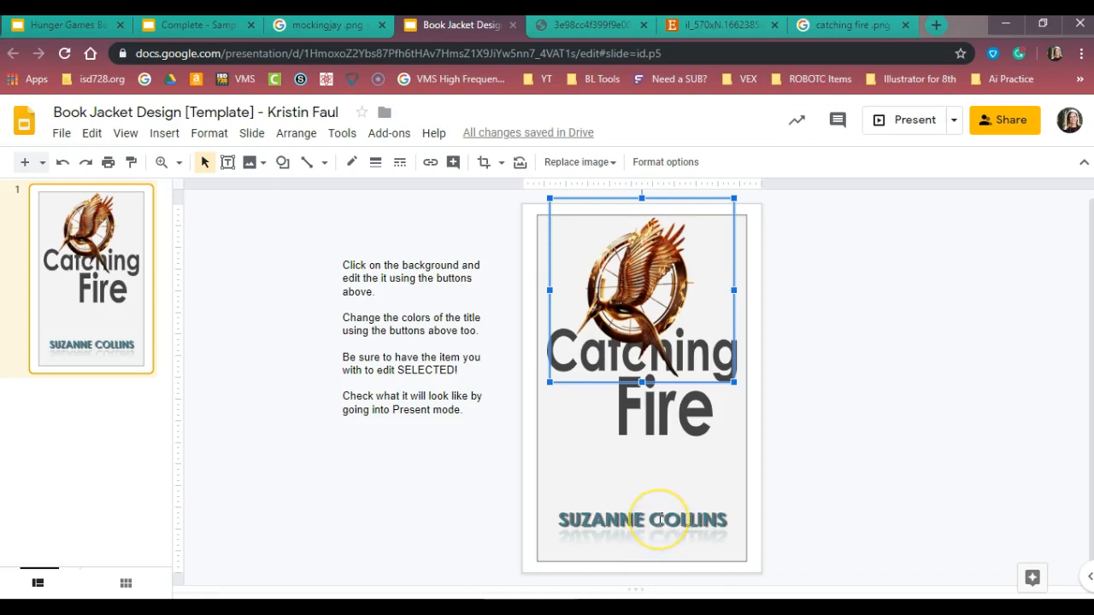
right_click(624, 292)
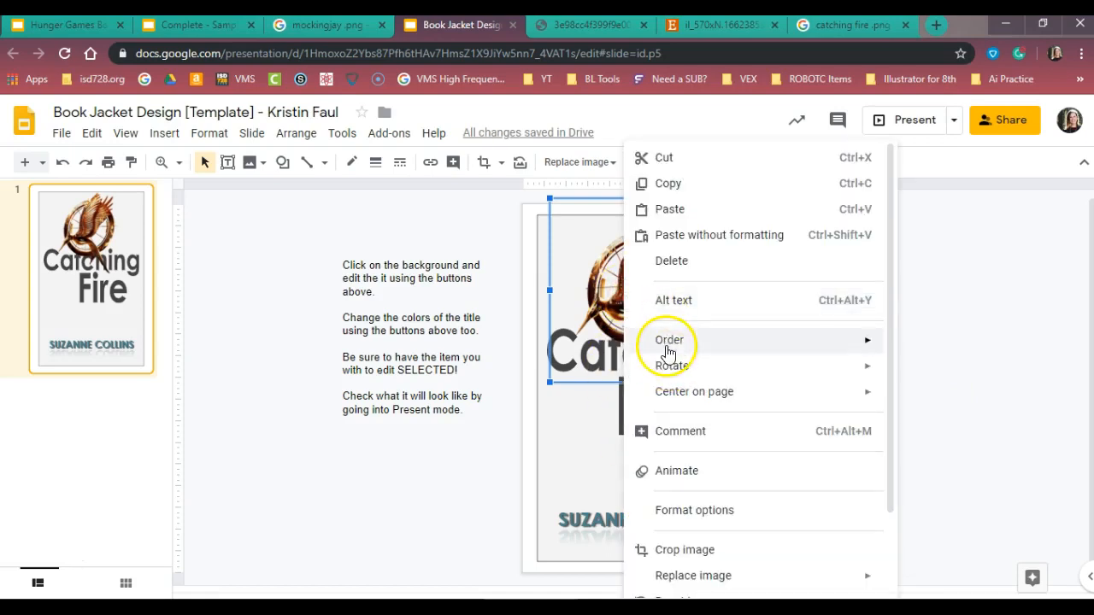
mouse_move(711, 342)
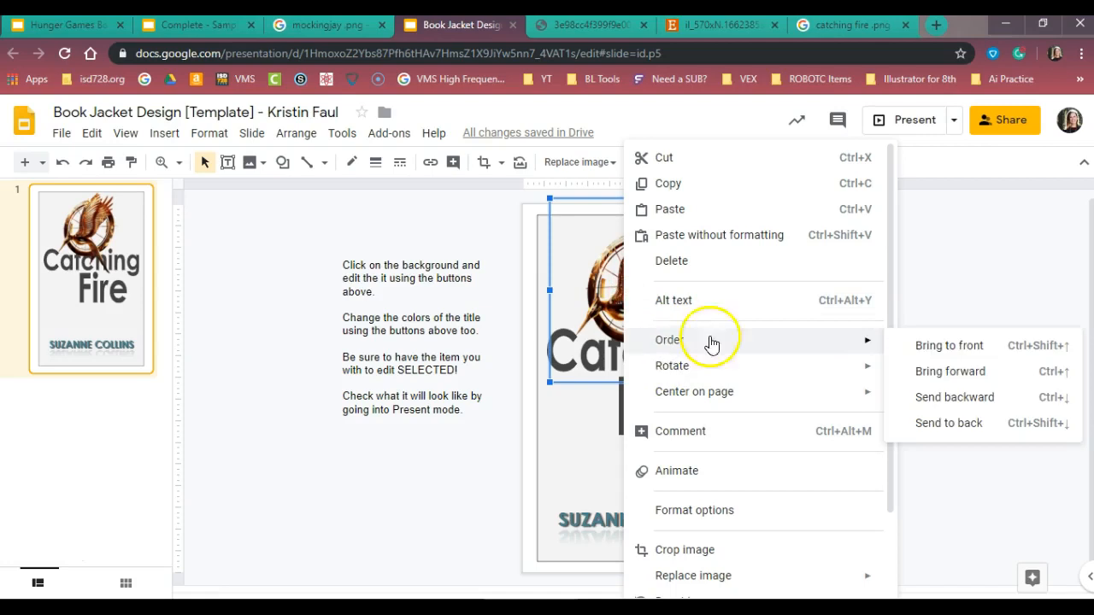
left_click(943, 407)
mouse_move(642, 297)
left_mouse_down()
mouse_move(659, 362)
mouse_move(632, 287)
mouse_move(639, 295)
left_mouse_up()
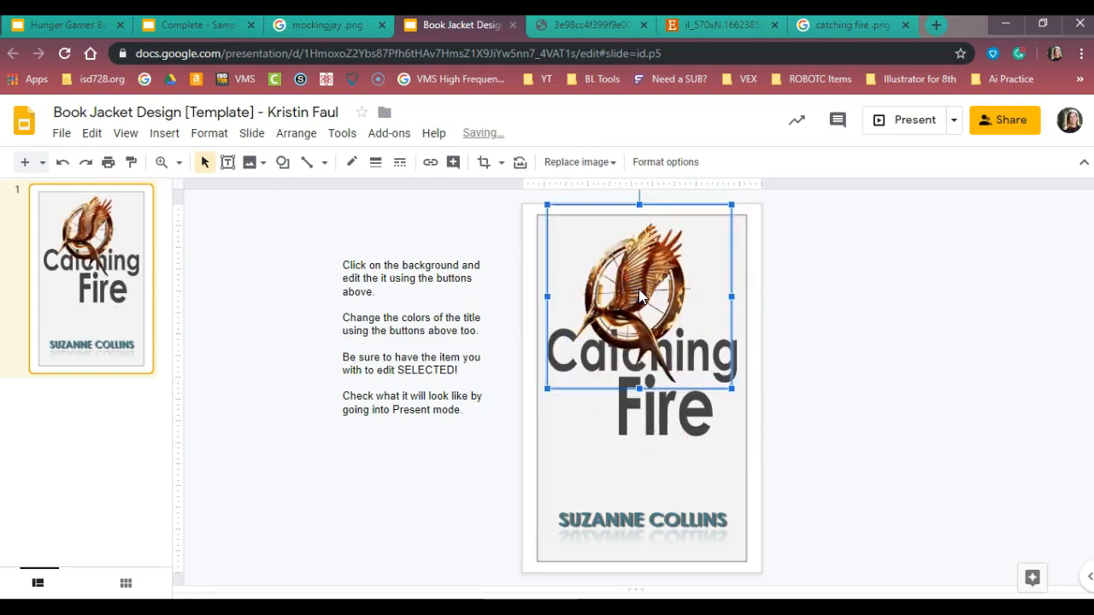
Send the pin picture backward by two more layers so it sits behind the word "Catching"
right_click(639, 293)
mouse_move(668, 345)
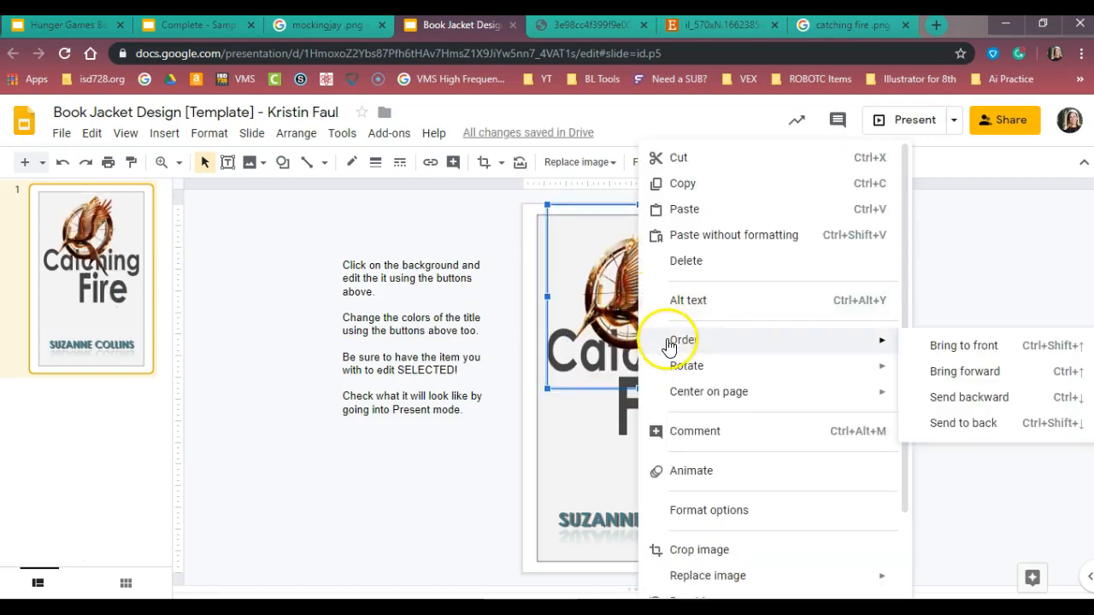
left_click(934, 401)
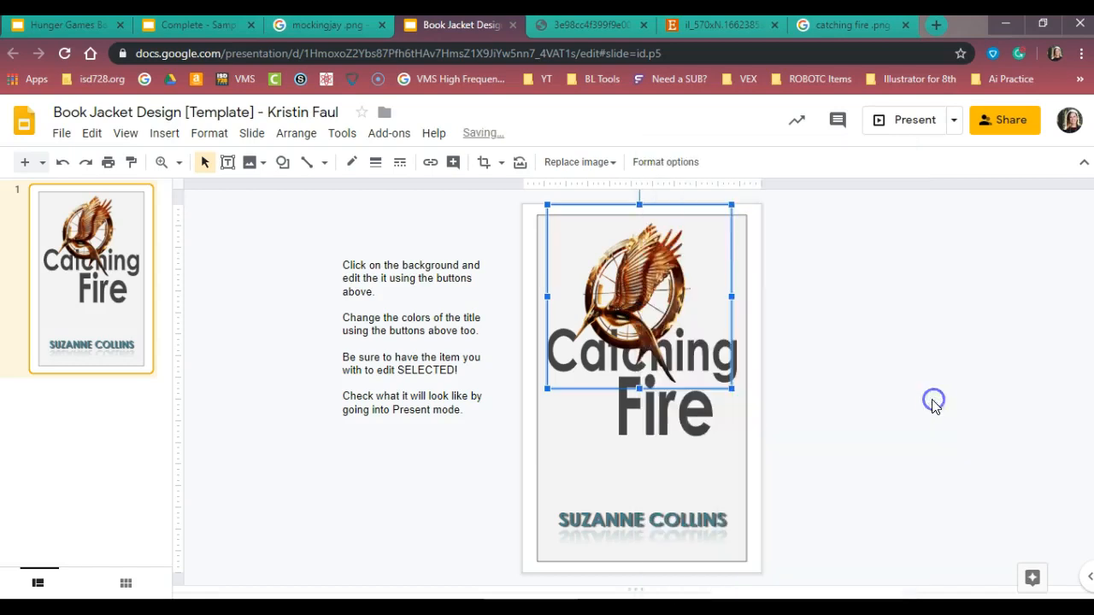
right_click(634, 275)
mouse_move(672, 344)
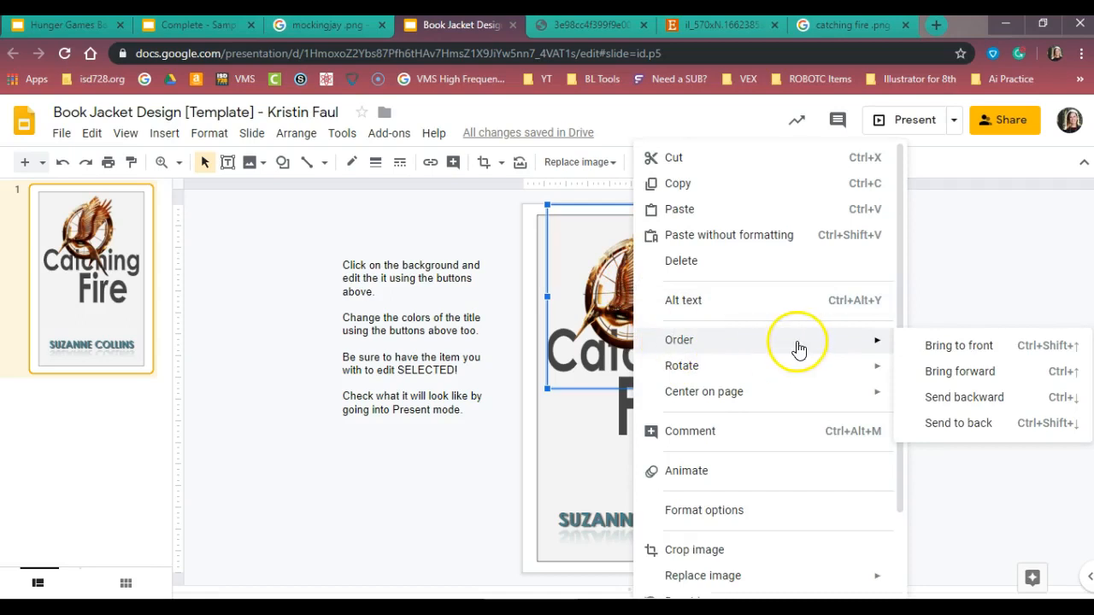
left_click(941, 398)
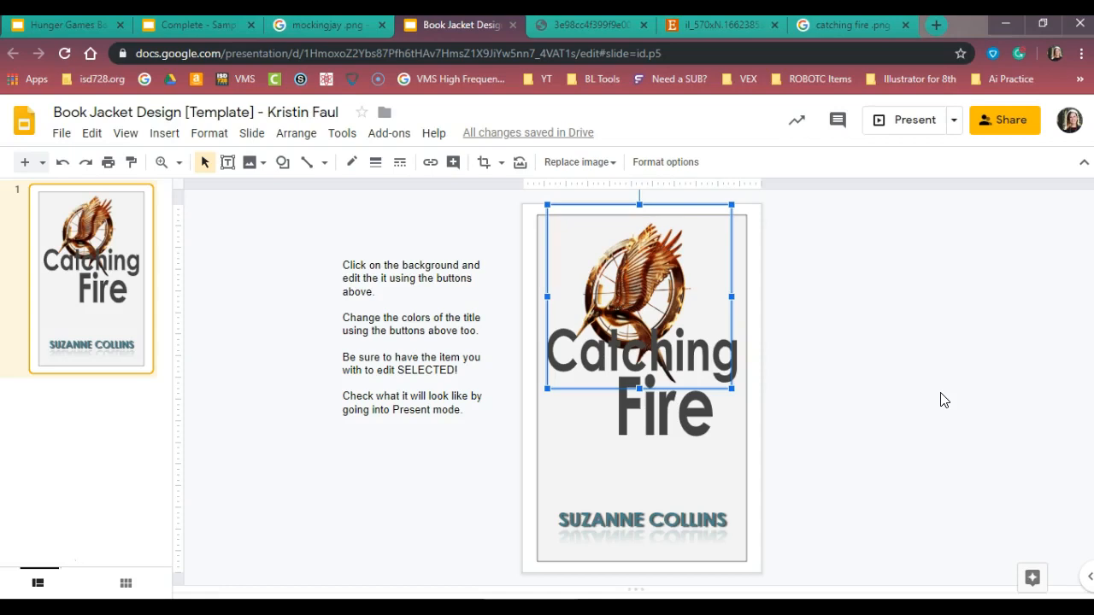
Move the title word "Fire" lower on the cover, leaving a gap beneath "Catching"
left_click(664, 423)
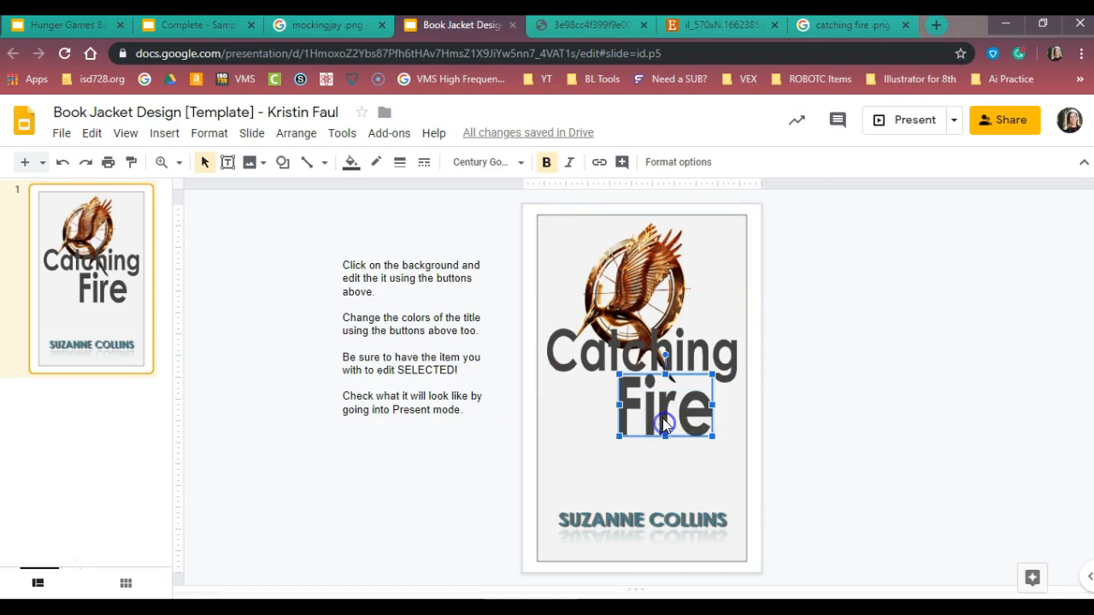
left_click(825, 426)
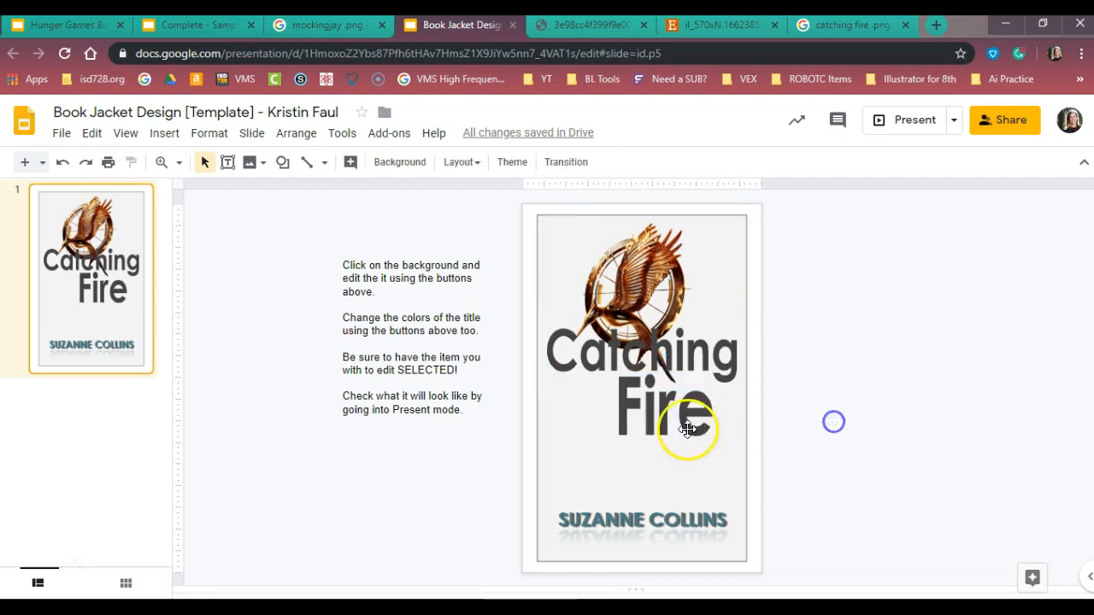
left_click_drag(675, 437, 677, 454)
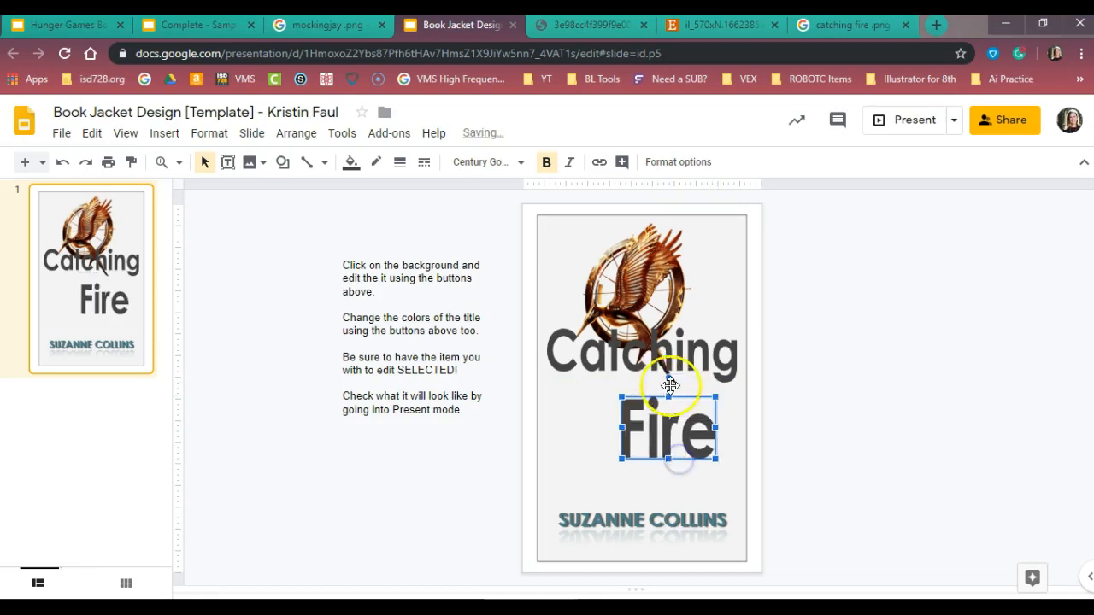
Move the title word "Catching" down so only the tip of the pin's tail overlaps it
left_click(686, 368)
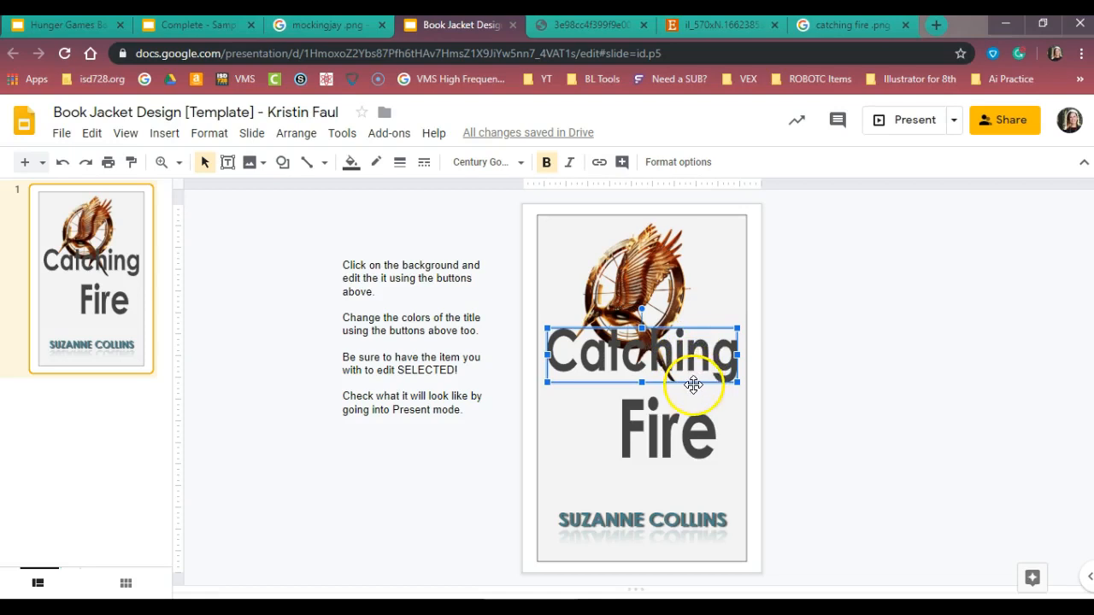
left_click_drag(687, 385, 688, 382)
left_click(599, 360)
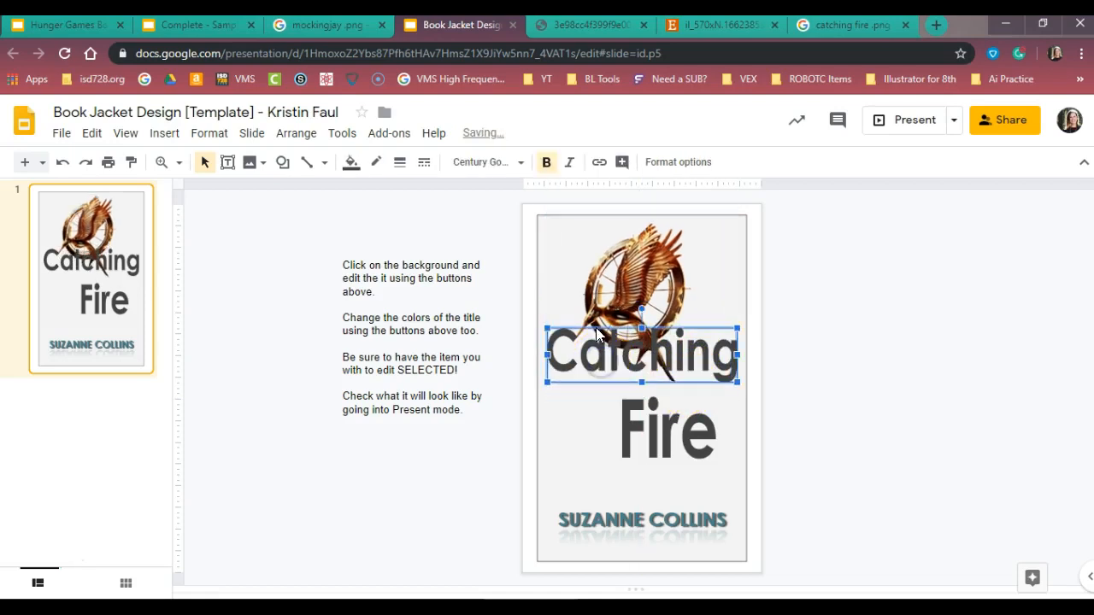
left_click_drag(600, 333, 599, 371)
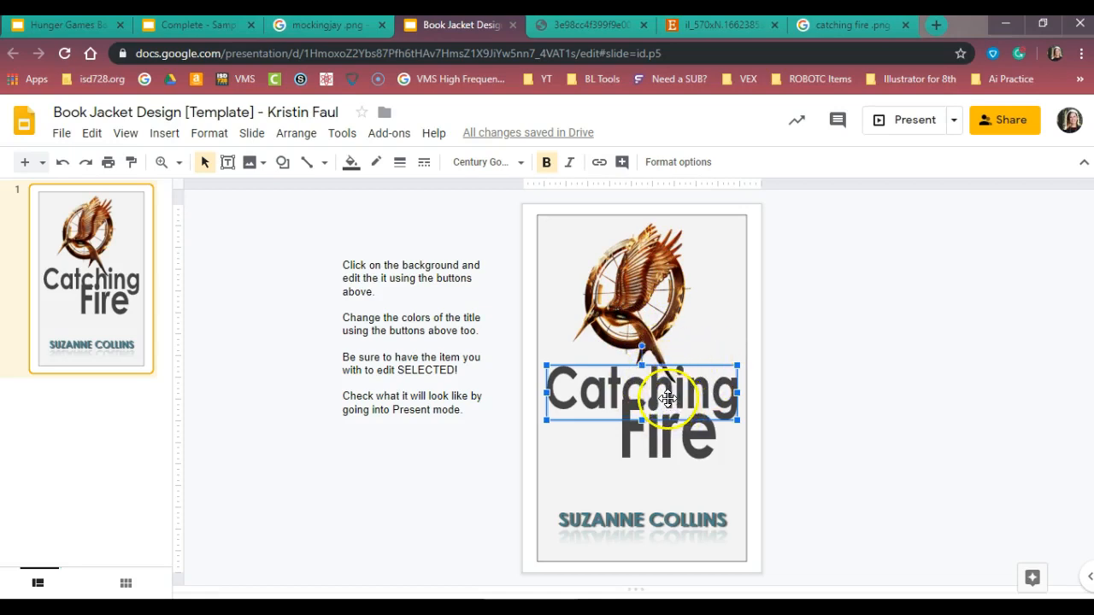
Reposition the word "Fire" just beneath "Catching" without overlapping its letters, and nudge it slightly to the right
left_click(670, 451)
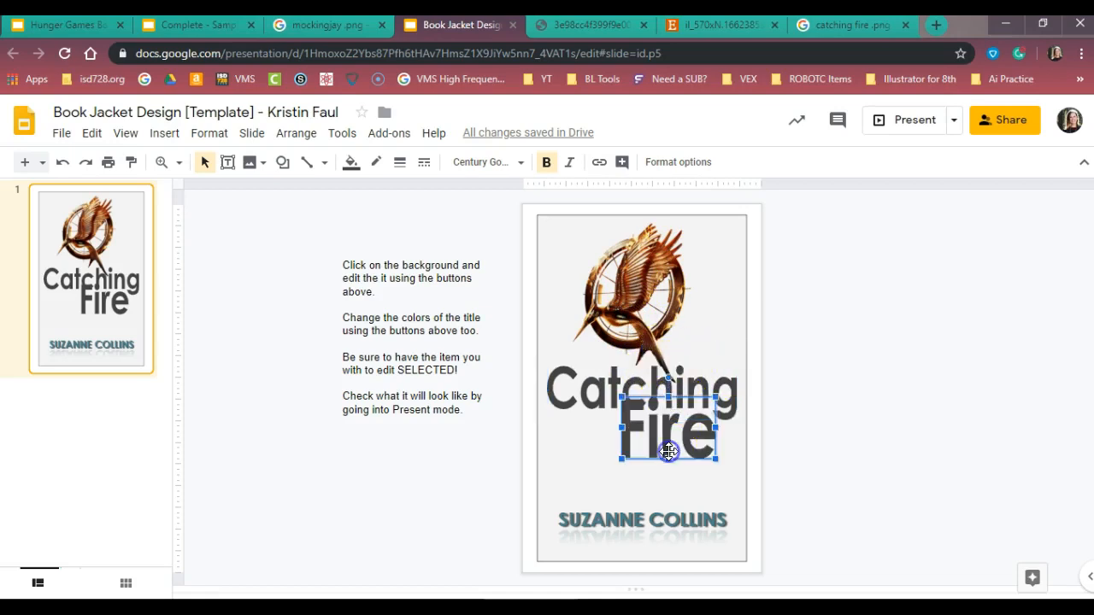
left_click_drag(669, 451, 670, 458)
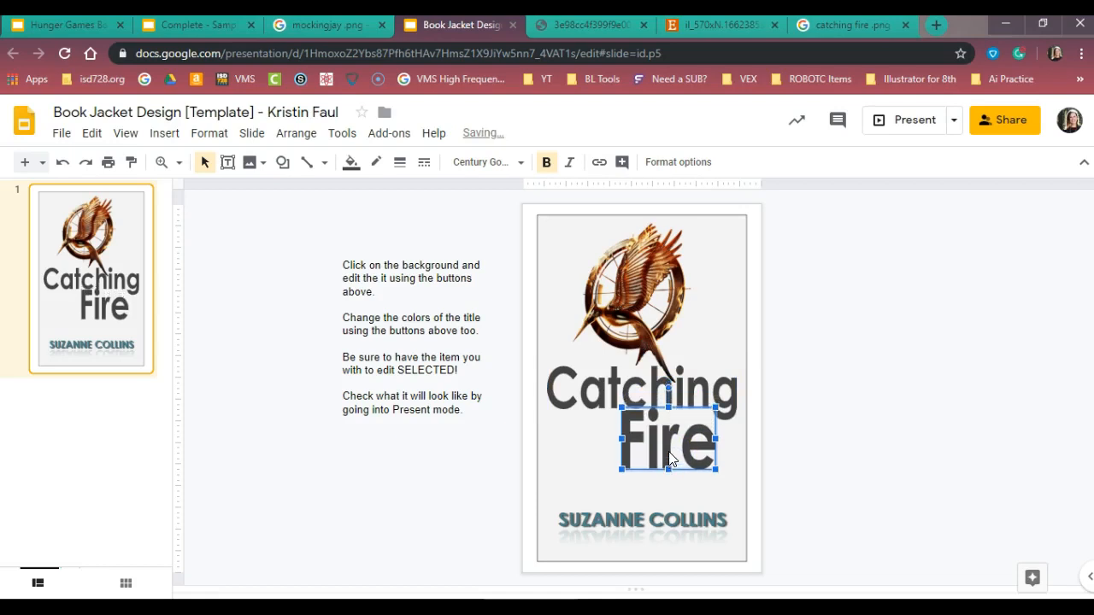
left_click(867, 433)
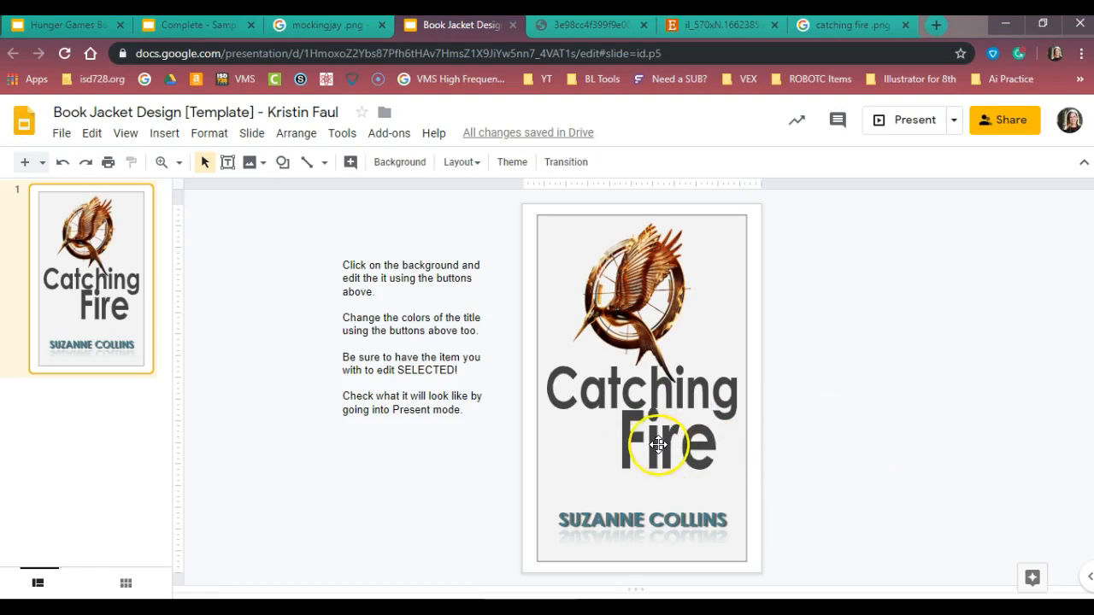
left_click_drag(655, 442, 656, 447)
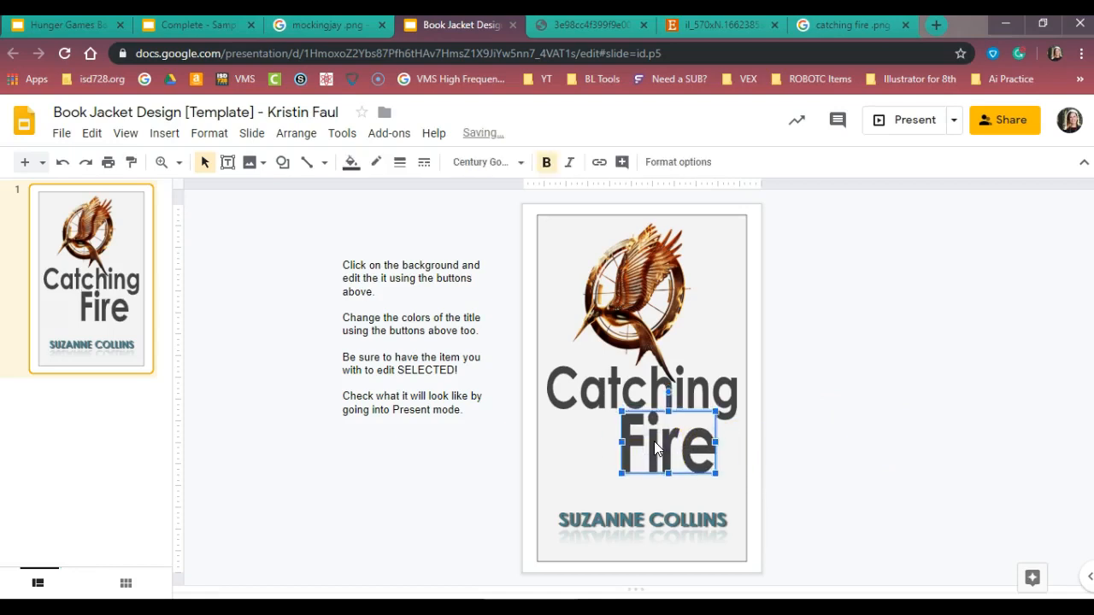
key("Down")
key("Up")
left_click(800, 446)
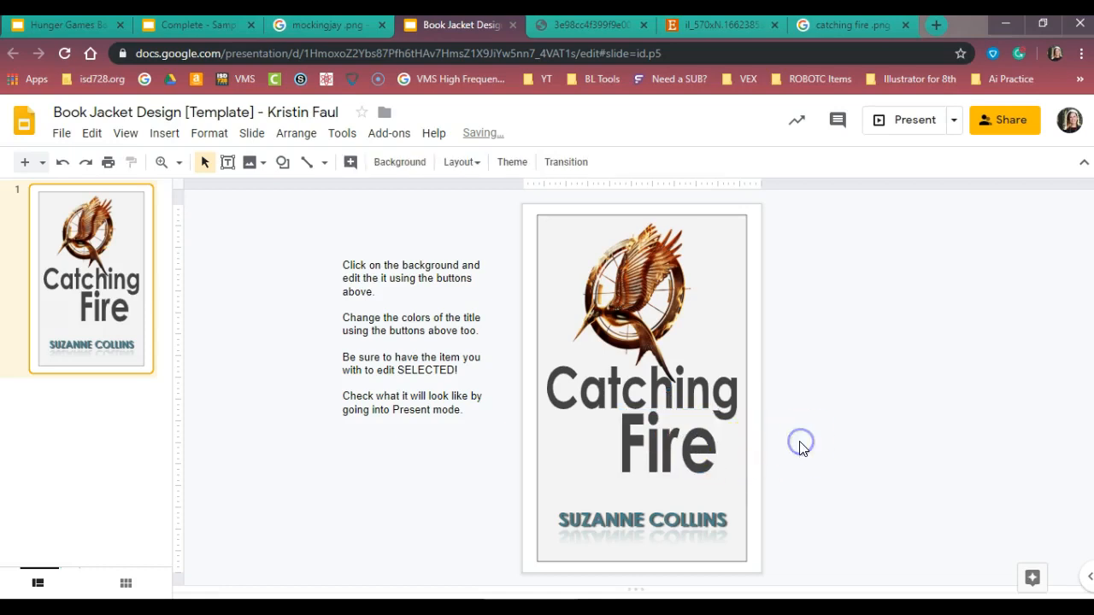
left_click(702, 442)
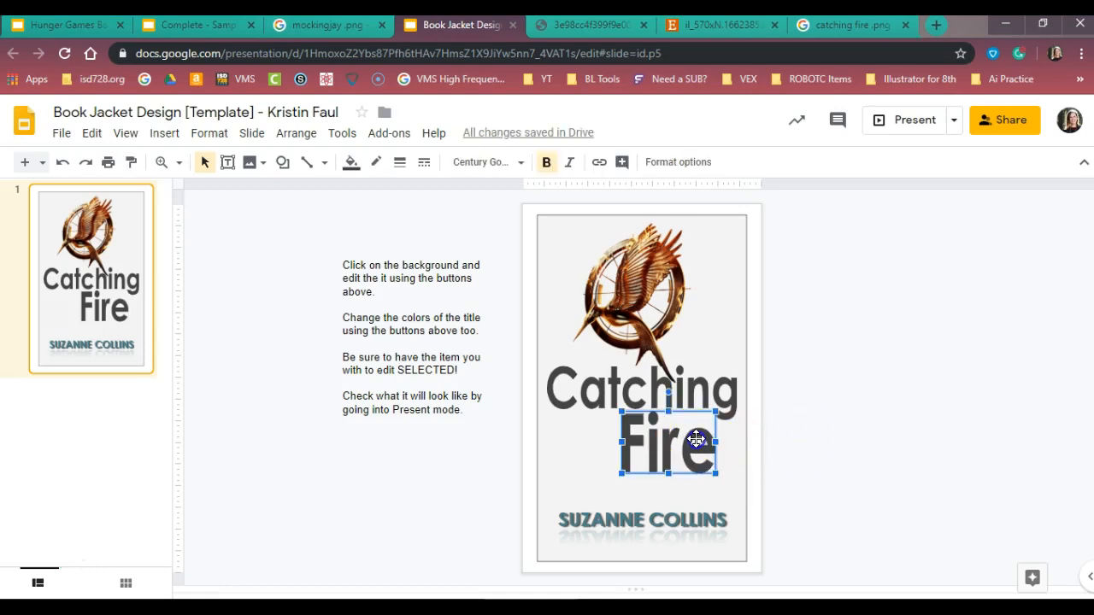
key("Right")
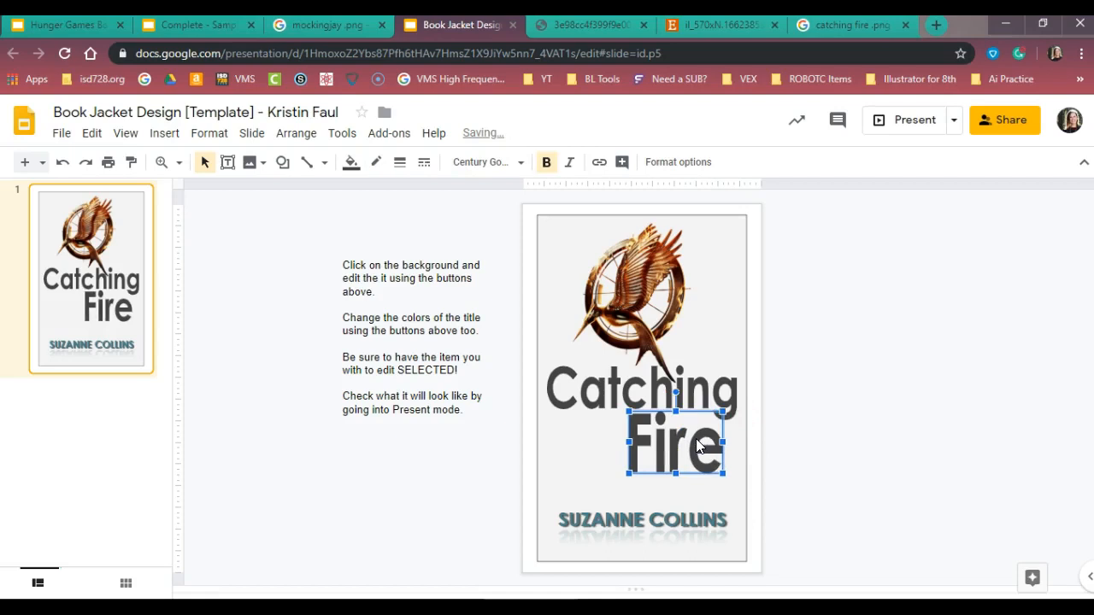
left_click(887, 393)
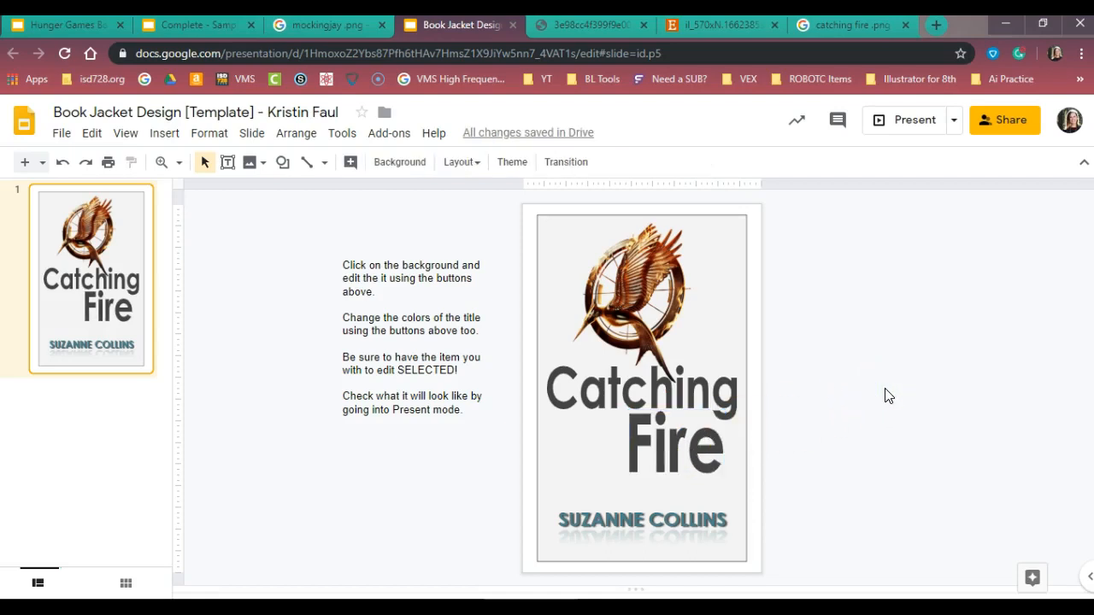